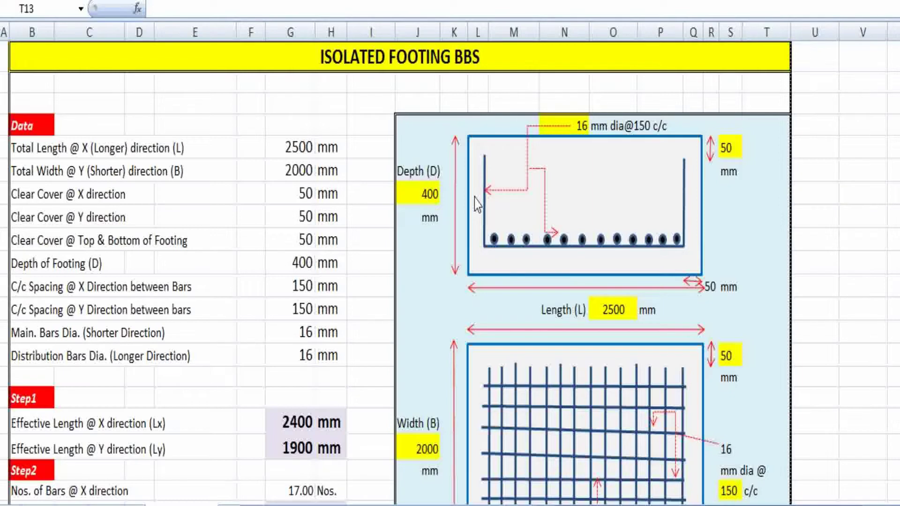
Step: Examine the isolated footing's section drawing with its bent-up bars and cover, and the reinforcement plan below it
{"action": "left_click", "coordinate": [749, 213]}
{"action": "scroll", "coordinate": [811, 187], "scroll_direction": "down", "scroll_amount": 1}
{"action": "scroll", "coordinate": [812, 187], "scroll_direction": "up", "scroll_amount": 1}
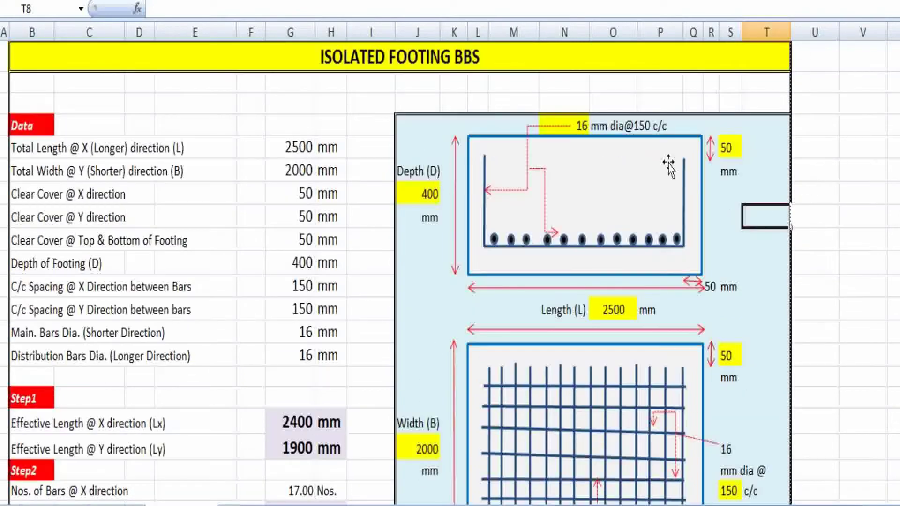
{"action": "scroll", "coordinate": [472, 300], "scroll_direction": "down", "scroll_amount": 1}
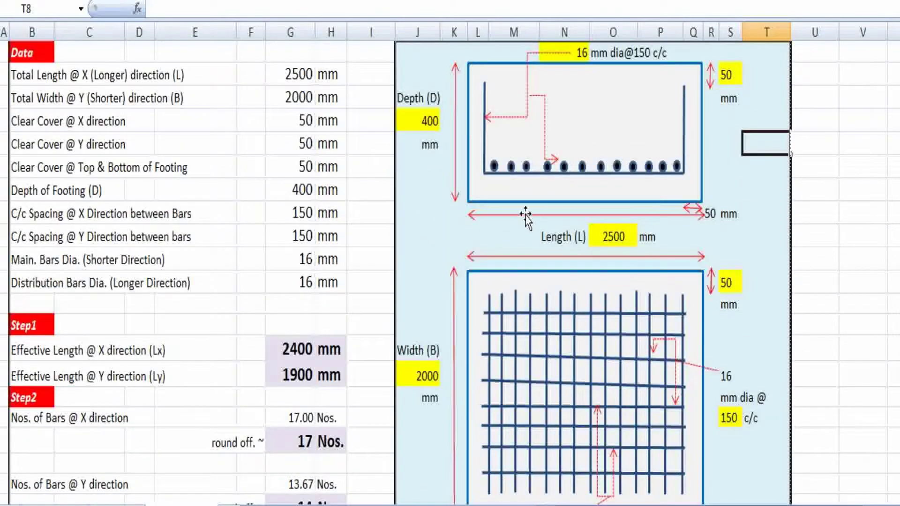
{"action": "scroll", "coordinate": [525, 213], "scroll_direction": "up", "scroll_amount": 1}
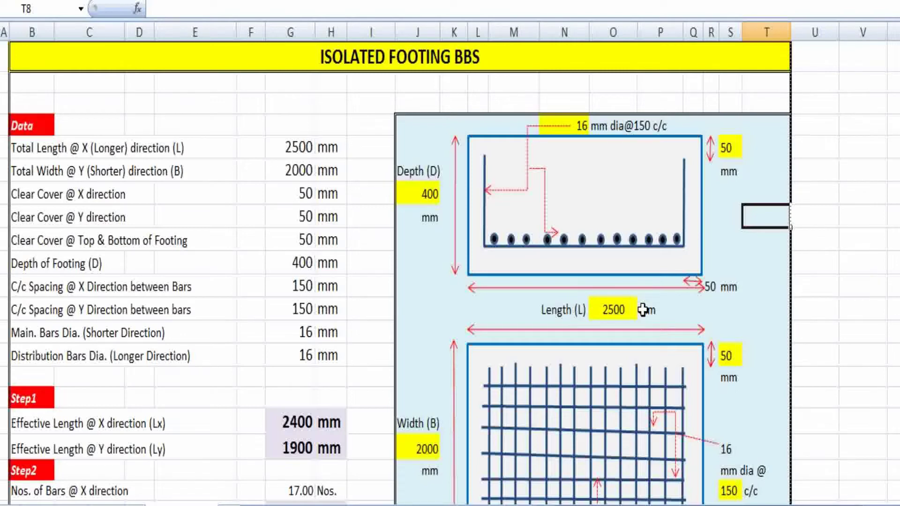
{"action": "left_click", "coordinate": [732, 146]}
{"action": "left_click", "coordinate": [759, 161]}
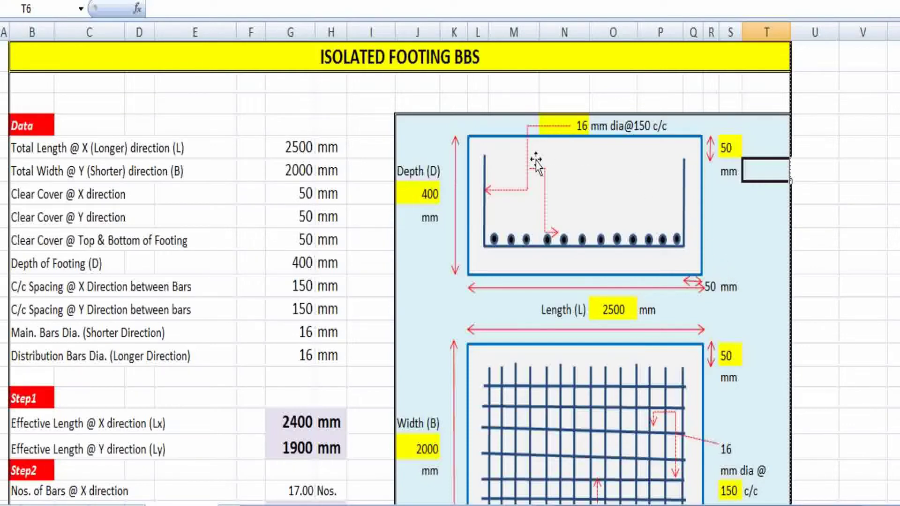
{"action": "left_click", "coordinate": [483, 159]}
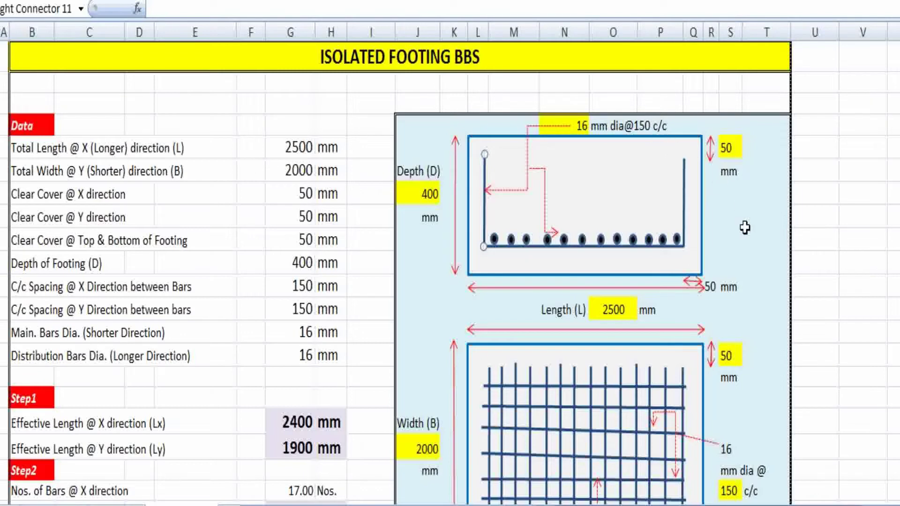
{"action": "scroll", "coordinate": [734, 251], "scroll_direction": "down", "scroll_amount": 2}
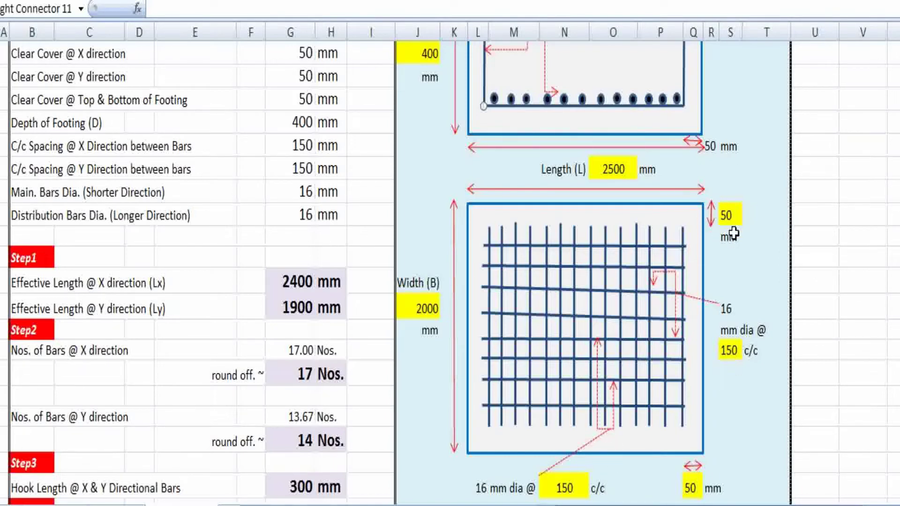
{"action": "scroll", "coordinate": [721, 245], "scroll_direction": "up", "scroll_amount": 1}
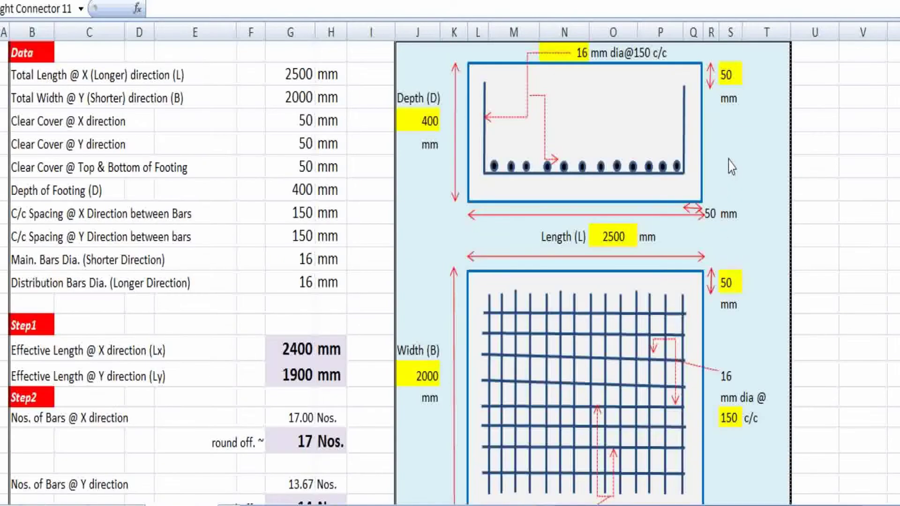
{"action": "scroll", "coordinate": [732, 166], "scroll_direction": "up", "scroll_amount": 1}
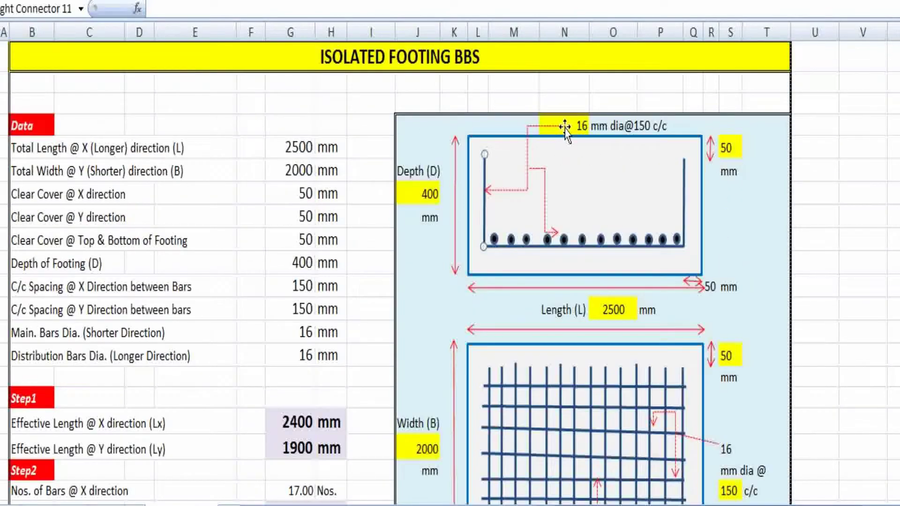
{"action": "scroll", "coordinate": [717, 230], "scroll_direction": "down", "scroll_amount": 1}
{"action": "scroll", "coordinate": [721, 244], "scroll_direction": "up", "scroll_amount": 1}
{"action": "left_click", "coordinate": [746, 241]}
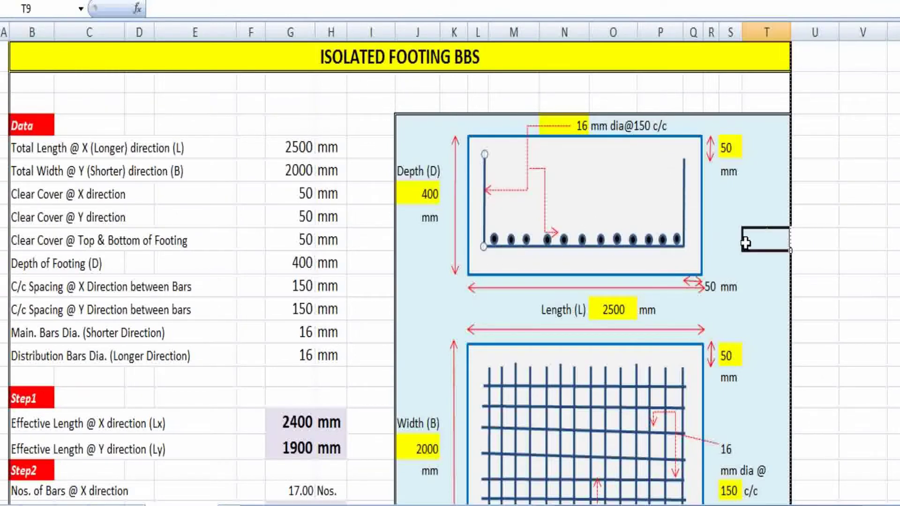
Step: Go through the highlighted inputs on the footing drawings: depth, bar diameter, clear cover, bar spacing, width and length
{"action": "left_click", "coordinate": [428, 193]}
{"action": "left_click", "coordinate": [562, 125]}
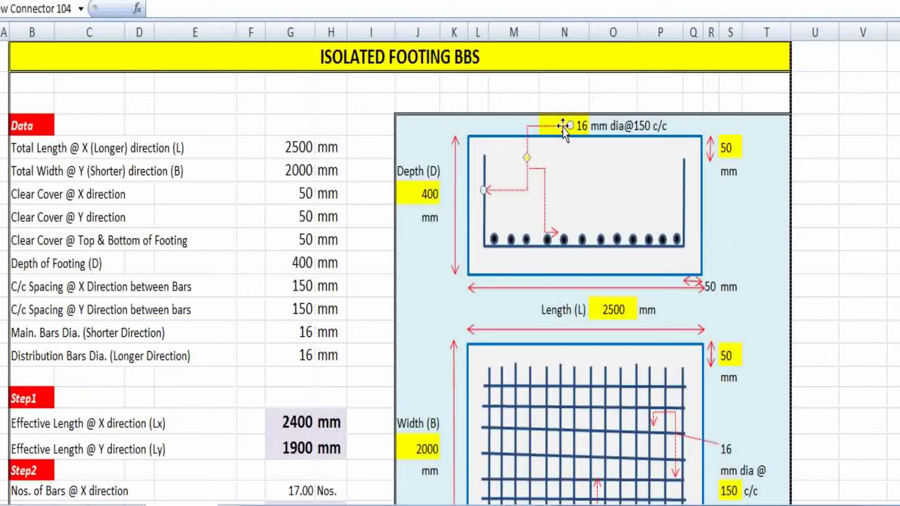
{"action": "left_click", "coordinate": [730, 147]}
{"action": "scroll", "coordinate": [745, 260], "scroll_direction": "down", "scroll_amount": 1}
{"action": "left_click", "coordinate": [728, 284]}
{"action": "left_click", "coordinate": [729, 418]}
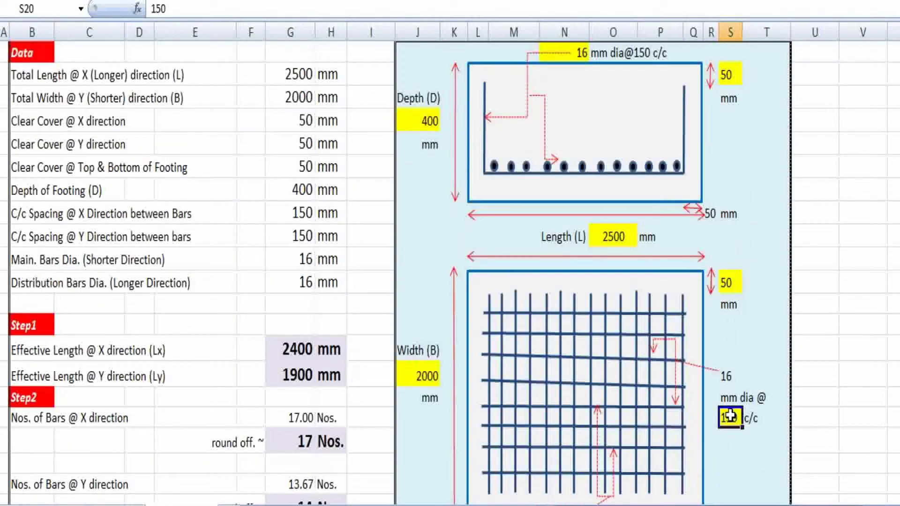
{"action": "left_click", "coordinate": [414, 379]}
{"action": "left_click", "coordinate": [608, 237]}
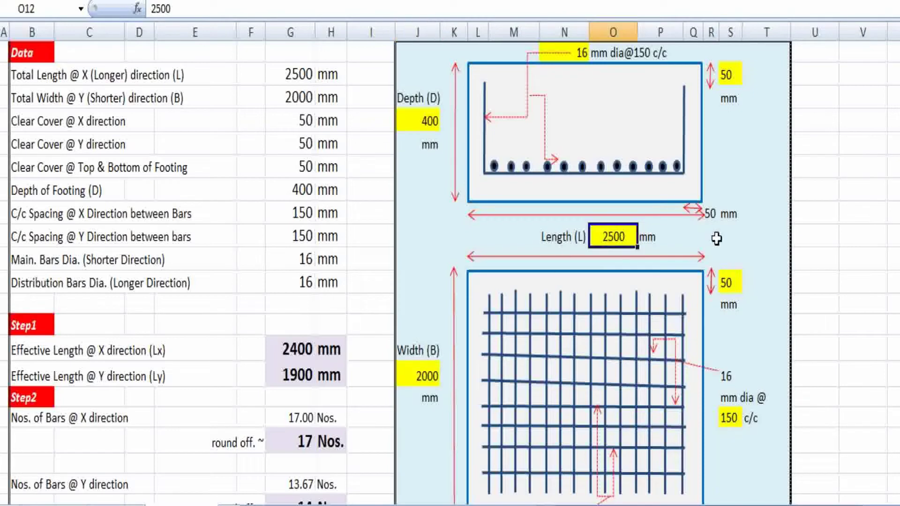
{"action": "left_click", "coordinate": [744, 238]}
{"action": "scroll", "coordinate": [630, 194], "scroll_direction": "up", "scroll_amount": 1}
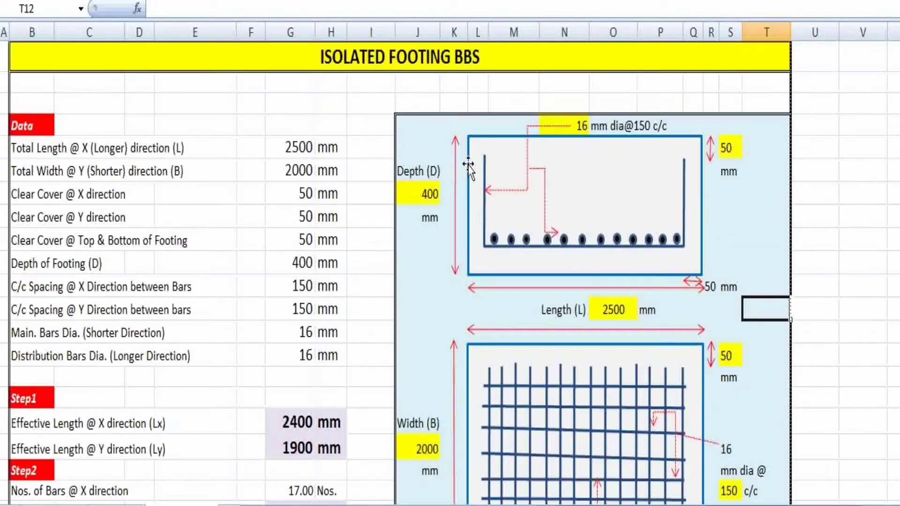
Step: Inspect the footing depth input beside the section drawing and look over the matching entries in the Data list
{"action": "left_click", "coordinate": [425, 193]}
{"action": "left_click", "coordinate": [447, 195]}
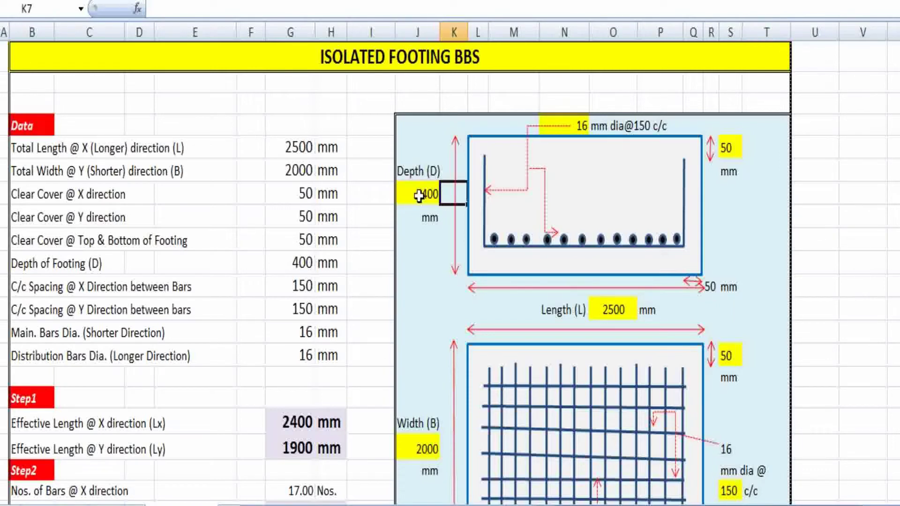
{"action": "left_click", "coordinate": [425, 196]}
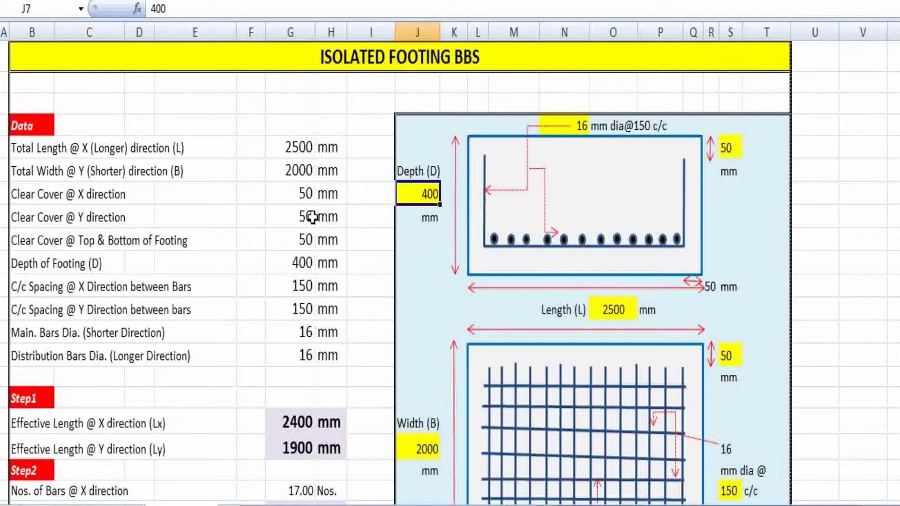
{"action": "scroll", "coordinate": [279, 187], "scroll_direction": "down", "scroll_amount": 1}
{"action": "scroll", "coordinate": [215, 424], "scroll_direction": "up", "scroll_amount": 1}
{"action": "scroll", "coordinate": [148, 396], "scroll_direction": "down", "scroll_amount": 1}
{"action": "scroll", "coordinate": [209, 366], "scroll_direction": "up", "scroll_amount": 1}
{"action": "scroll", "coordinate": [344, 250], "scroll_direction": "down", "scroll_amount": 1}
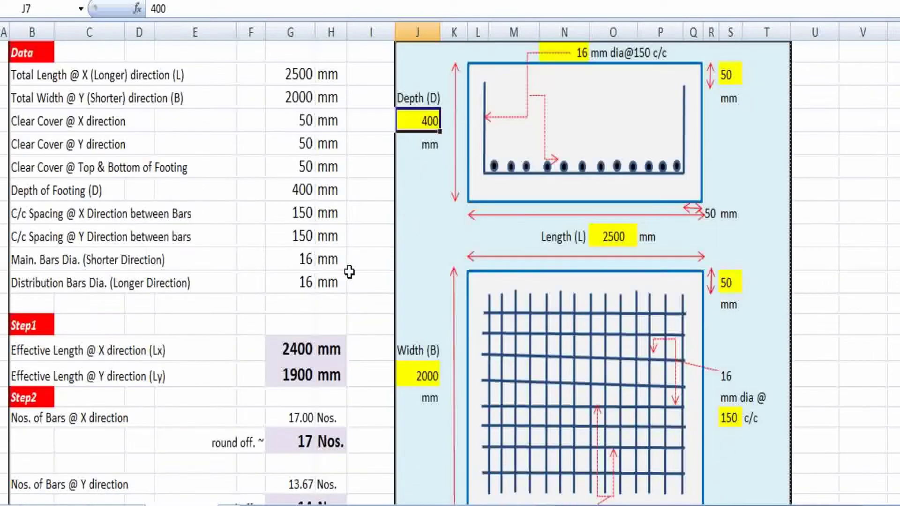
{"action": "scroll", "coordinate": [357, 281], "scroll_direction": "up", "scroll_amount": 1}
{"action": "scroll", "coordinate": [359, 272], "scroll_direction": "down", "scroll_amount": 2}
{"action": "scroll", "coordinate": [413, 265], "scroll_direction": "up", "scroll_amount": 2}
{"action": "left_click", "coordinate": [424, 262]}
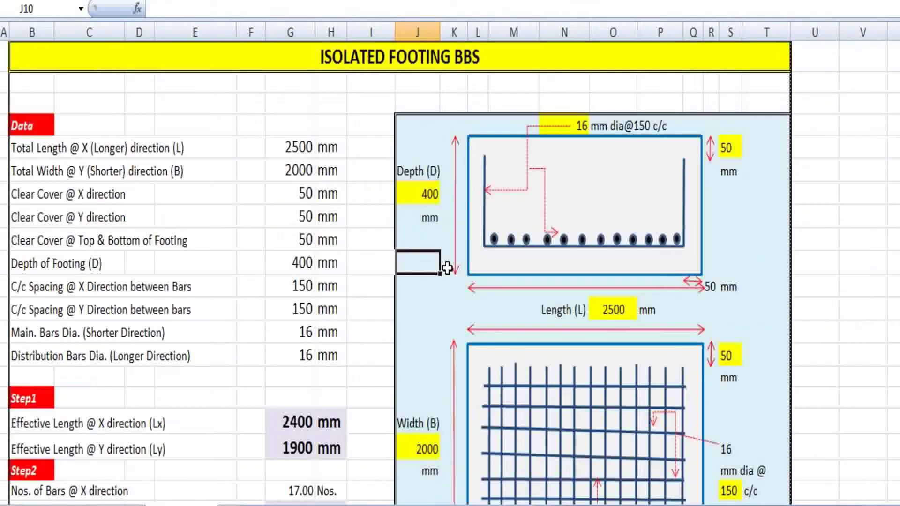
Step: Review the length and clear cover inputs of the section drawing and the width input of the plan drawing
{"action": "scroll", "coordinate": [445, 265], "scroll_direction": "down", "scroll_amount": 2}
{"action": "left_click", "coordinate": [612, 170]}
{"action": "scroll", "coordinate": [688, 176], "scroll_direction": "up", "scroll_amount": 2}
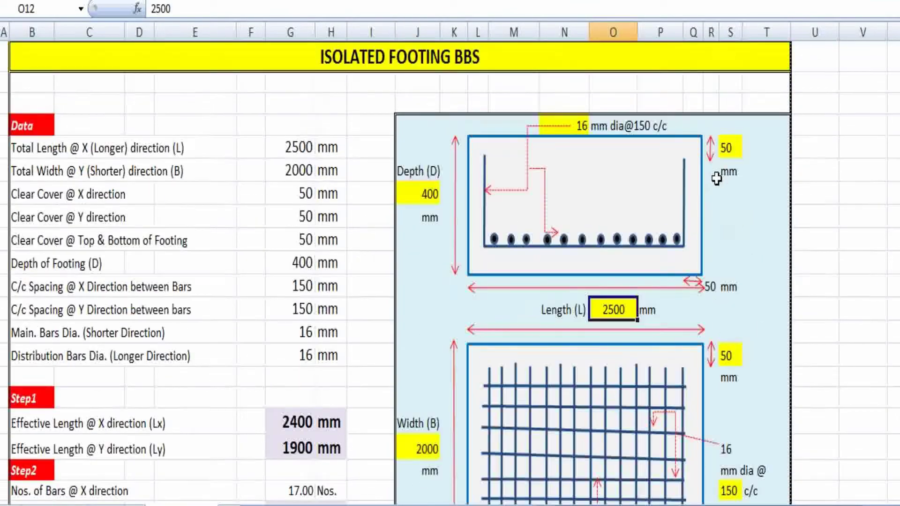
{"action": "left_click", "coordinate": [720, 150]}
{"action": "key", "text": "Down"}
{"action": "key", "text": "Down"}
{"action": "key", "text": "Down"}
{"action": "key", "text": "Down"}
{"action": "scroll", "coordinate": [736, 287], "scroll_direction": "down", "scroll_amount": 1}
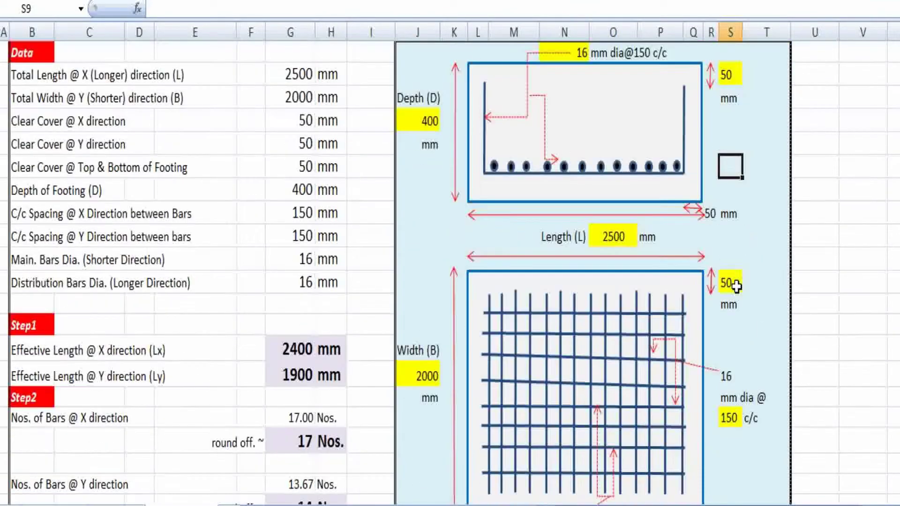
{"action": "scroll", "coordinate": [736, 290], "scroll_direction": "down", "scroll_amount": 1}
{"action": "scroll", "coordinate": [717, 270], "scroll_direction": "up", "scroll_amount": 1}
{"action": "left_click", "coordinate": [614, 239]}
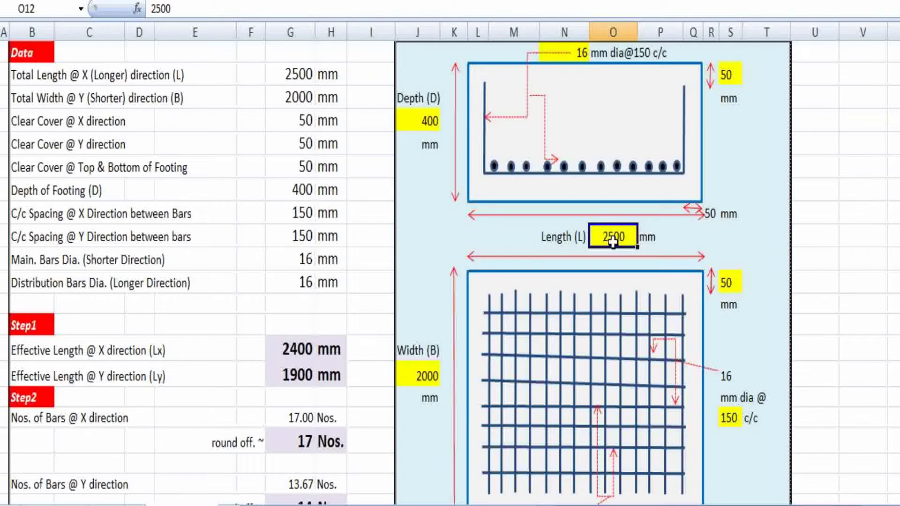
{"action": "scroll", "coordinate": [582, 241], "scroll_direction": "down", "scroll_amount": 1}
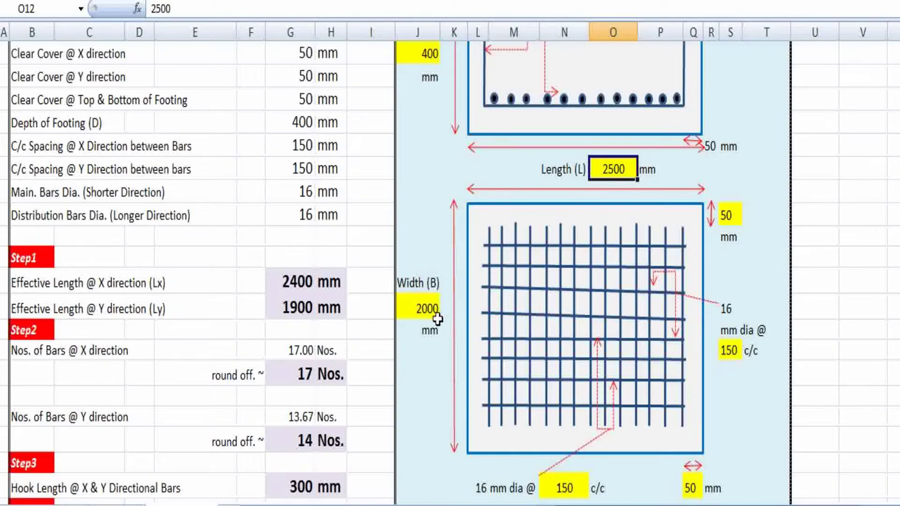
{"action": "scroll", "coordinate": [468, 282], "scroll_direction": "down", "scroll_amount": 1}
{"action": "scroll", "coordinate": [613, 187], "scroll_direction": "up", "scroll_amount": 3}
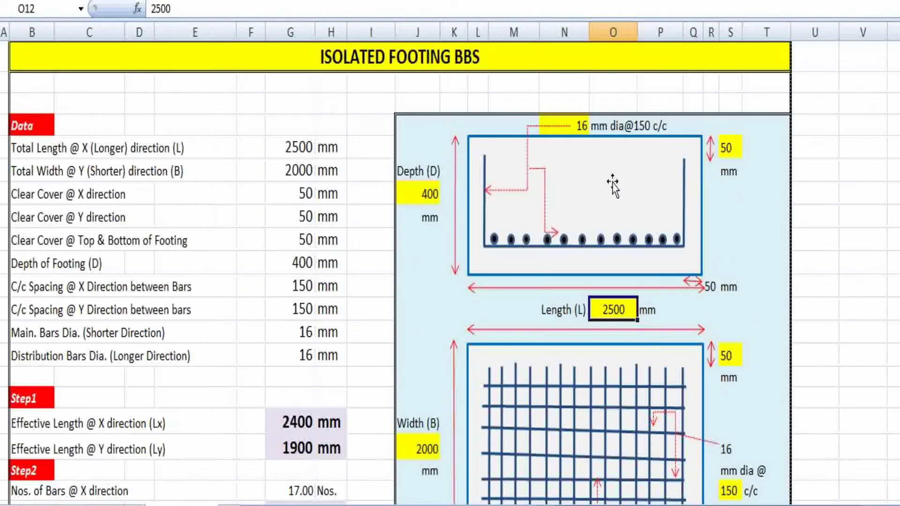
Step: Look through the calculation steps, the formula list, the bend deduction chart and the Bar Bending Schedule
{"action": "scroll", "coordinate": [567, 201], "scroll_direction": "down", "scroll_amount": 1}
{"action": "scroll", "coordinate": [583, 263], "scroll_direction": "down", "scroll_amount": 1}
{"action": "scroll", "coordinate": [249, 203], "scroll_direction": "up", "scroll_amount": 1}
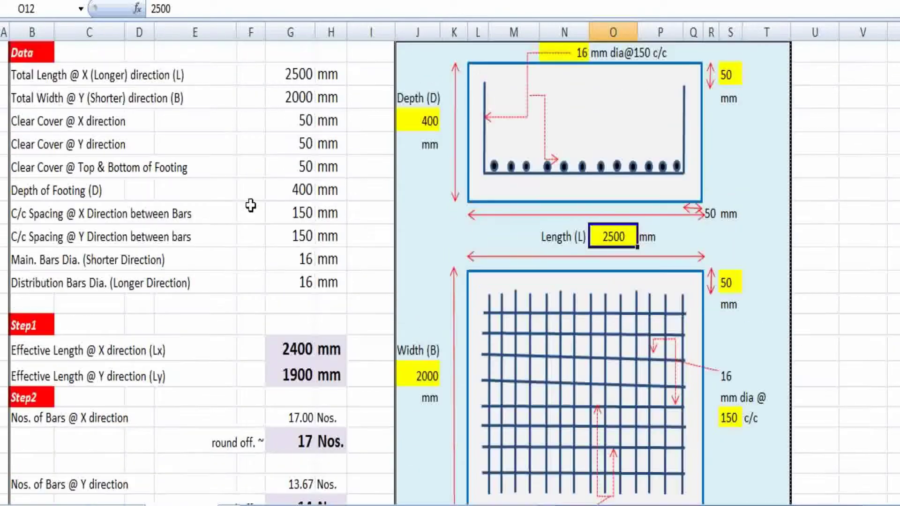
{"action": "scroll", "coordinate": [253, 235], "scroll_direction": "down", "scroll_amount": 1}
{"action": "scroll", "coordinate": [254, 244], "scroll_direction": "down", "scroll_amount": 2}
{"action": "scroll", "coordinate": [267, 291], "scroll_direction": "down", "scroll_amount": 2}
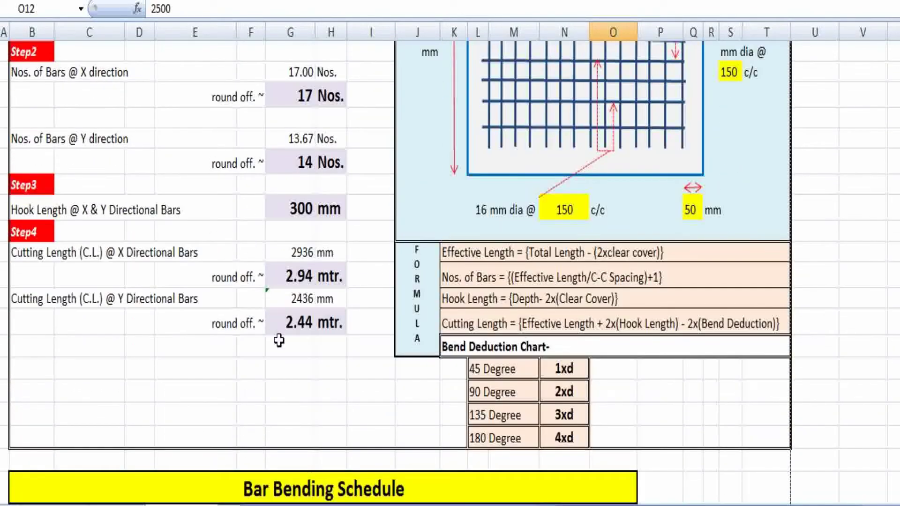
{"action": "scroll", "coordinate": [283, 291], "scroll_direction": "up", "scroll_amount": 1}
{"action": "scroll", "coordinate": [291, 310], "scroll_direction": "down", "scroll_amount": 3}
{"action": "scroll", "coordinate": [332, 336], "scroll_direction": "down", "scroll_amount": 3}
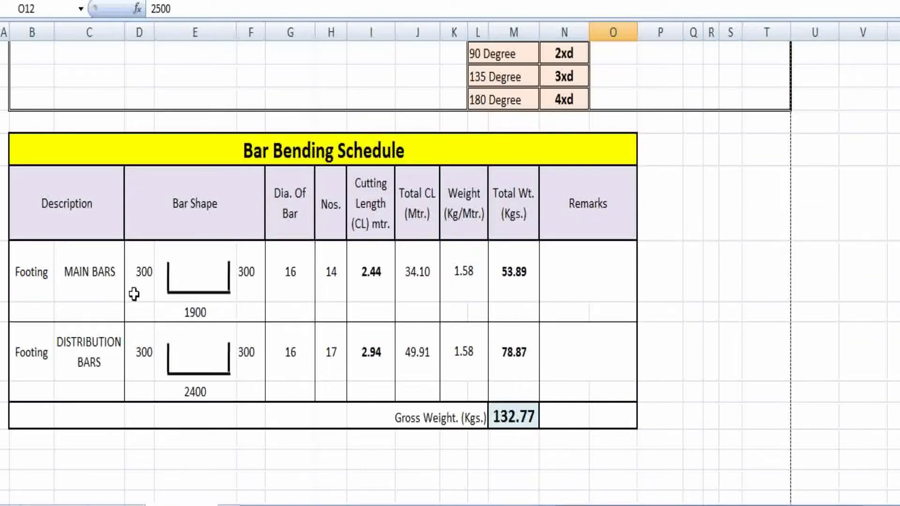
{"action": "scroll", "coordinate": [401, 226], "scroll_direction": "up", "scroll_amount": 9}
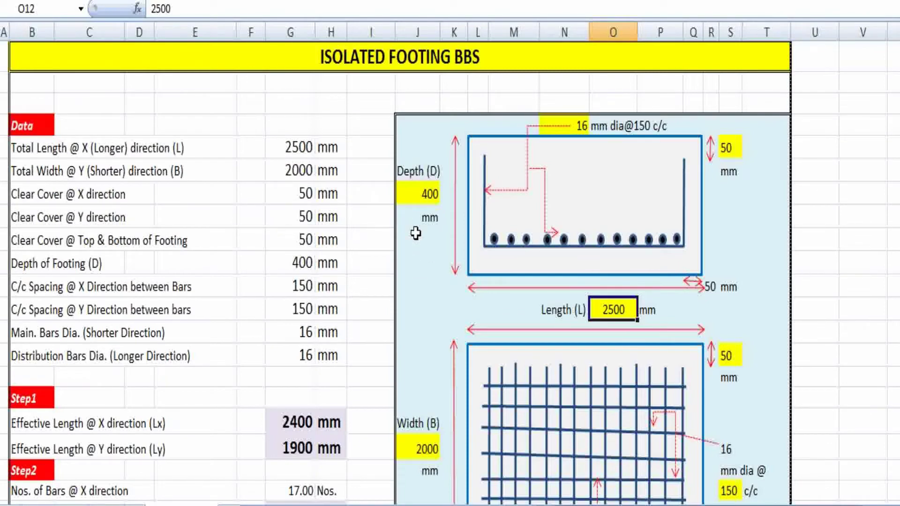
Step: Compare the Data list's X, Y and top-and-bottom clear covers with the cover inputs on the plan and section drawings
{"action": "left_click", "coordinate": [420, 253]}
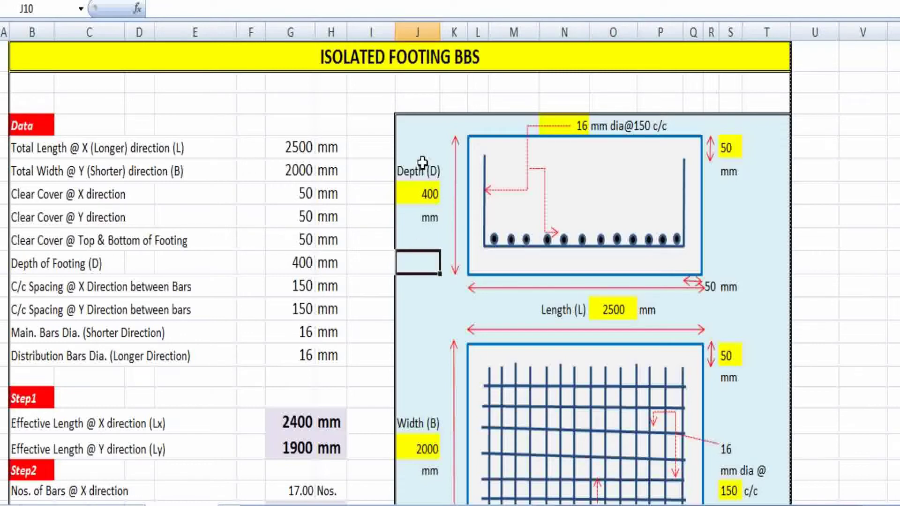
{"action": "left_click", "coordinate": [417, 309]}
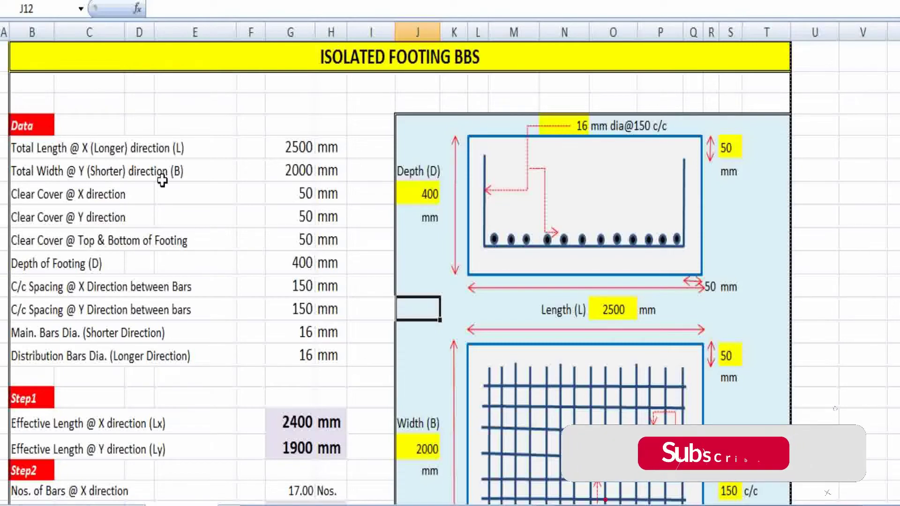
{"action": "scroll", "coordinate": [415, 302], "scroll_direction": "down", "scroll_amount": 1}
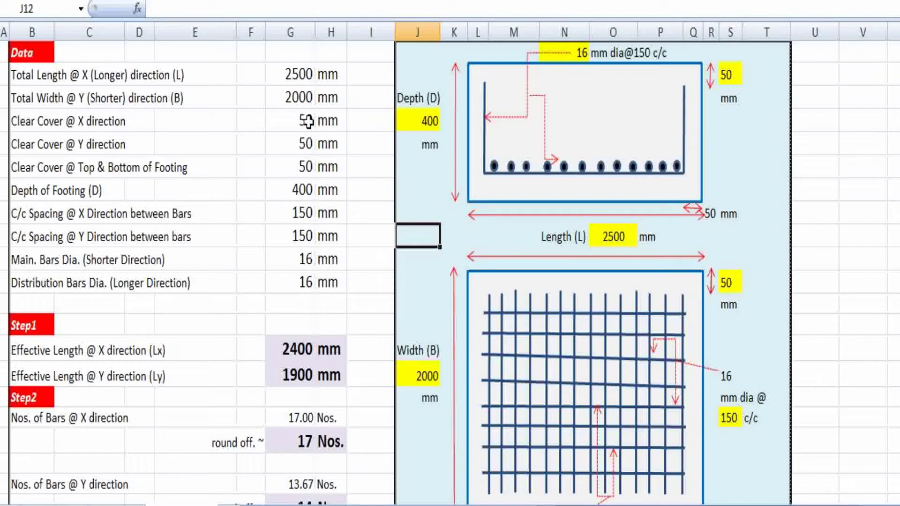
{"action": "scroll", "coordinate": [684, 273], "scroll_direction": "up", "scroll_amount": 1}
{"action": "scroll", "coordinate": [787, 416], "scroll_direction": "down", "scroll_amount": 1}
{"action": "scroll", "coordinate": [787, 474], "scroll_direction": "down", "scroll_amount": 1}
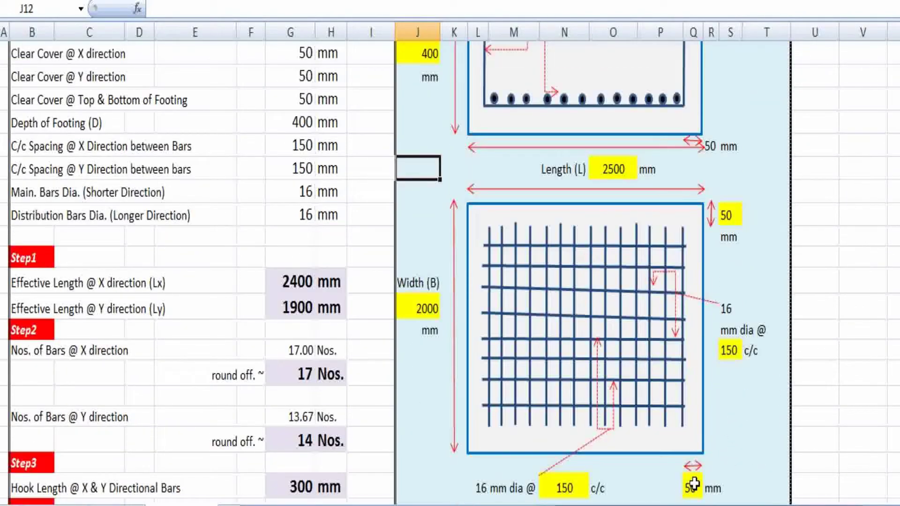
{"action": "left_click", "coordinate": [692, 486]}
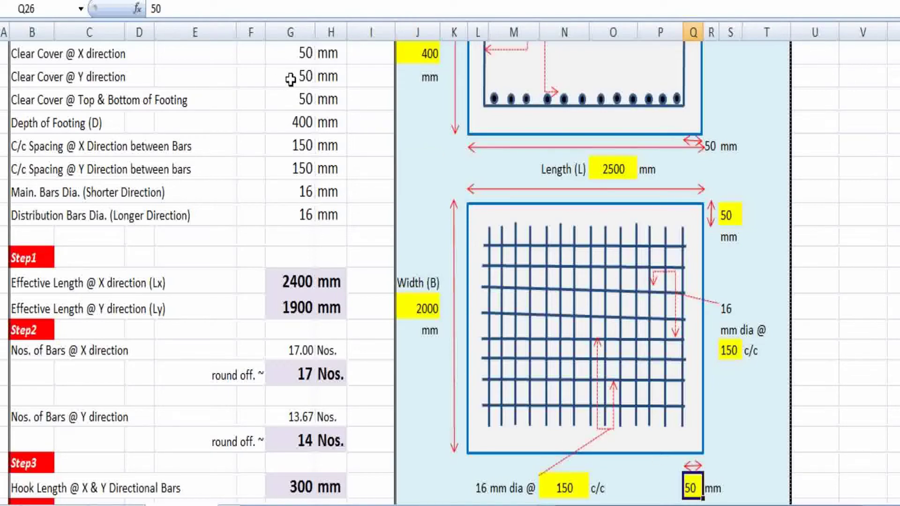
{"action": "left_click", "coordinate": [727, 215]}
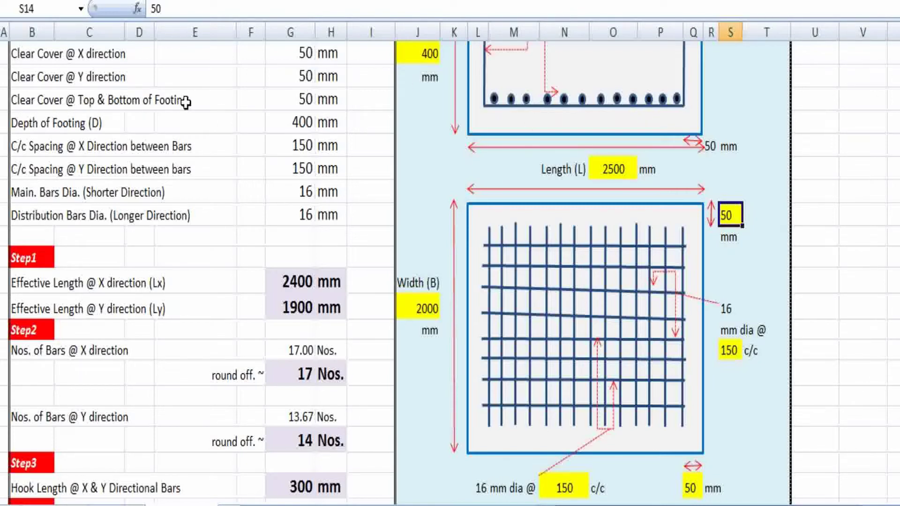
{"action": "left_click", "coordinate": [619, 201]}
{"action": "scroll", "coordinate": [619, 201], "scroll_direction": "up", "scroll_amount": 2}
{"action": "left_click", "coordinate": [725, 149]}
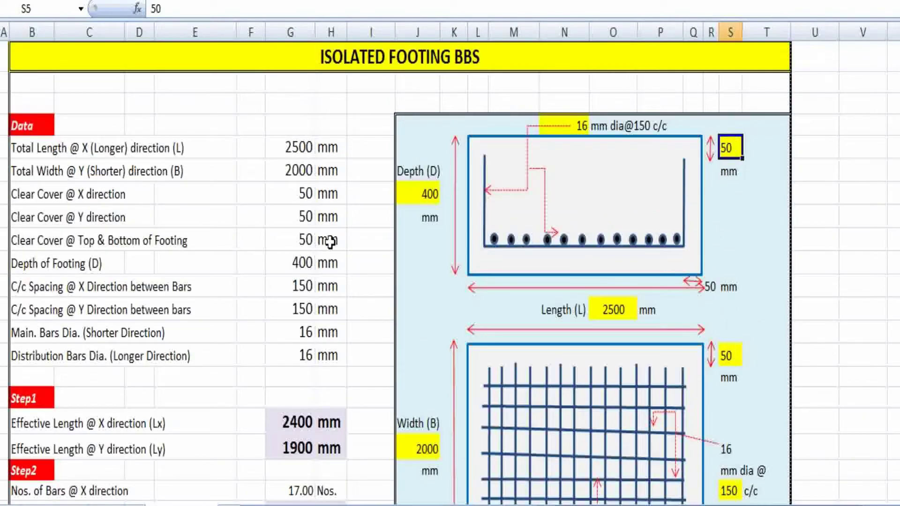
Step: Check the cell references behind the top-and-bottom clear cover and the footing depth in the Data list
{"action": "left_click", "coordinate": [302, 241]}
{"action": "left_click", "coordinate": [330, 268]}
{"action": "left_click", "coordinate": [303, 244]}
{"action": "scroll", "coordinate": [309, 262], "scroll_direction": "down", "scroll_amount": 1}
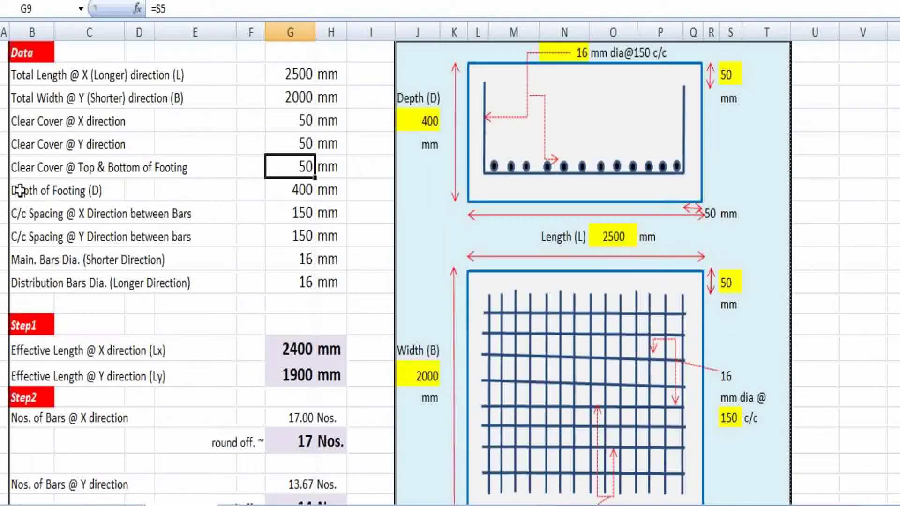
{"action": "left_click", "coordinate": [306, 192]}
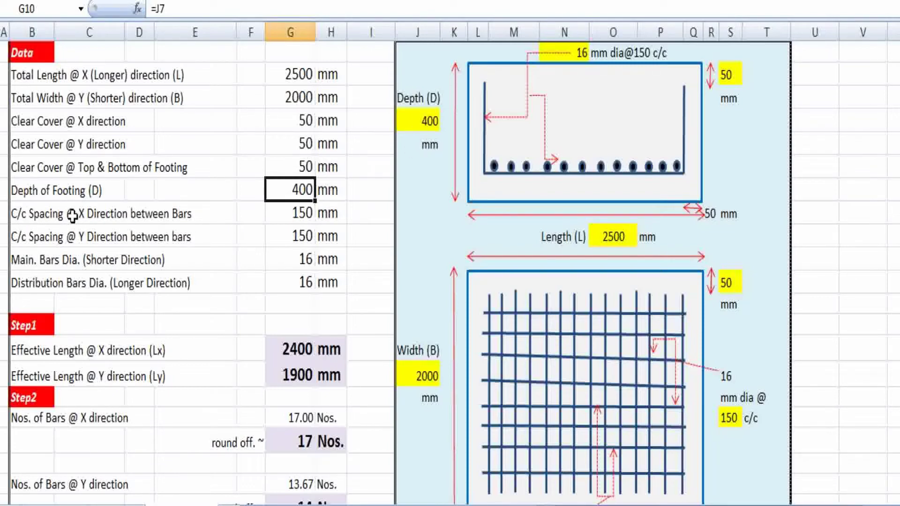
Step: Check the cell reference behind the X-direction bar spacing and the bar diameter input above the section drawing
{"action": "left_click", "coordinate": [304, 213]}
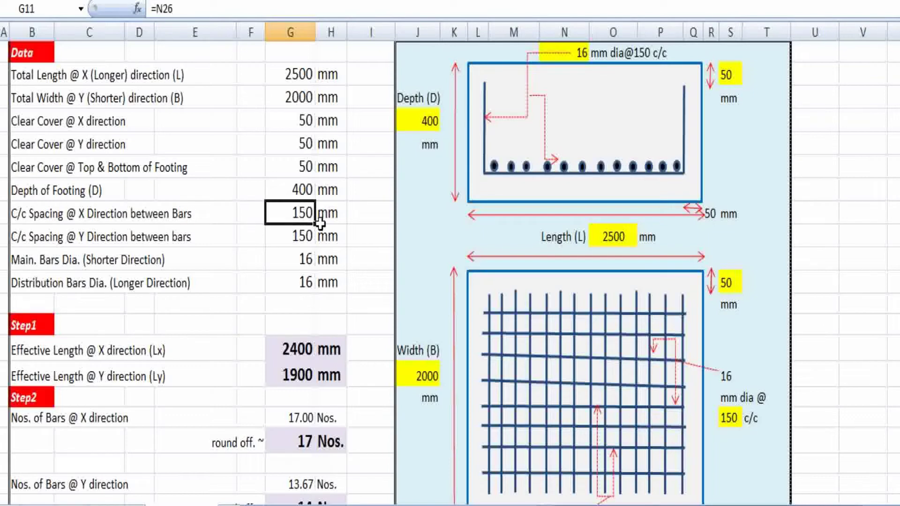
{"action": "left_click", "coordinate": [644, 55]}
{"action": "left_click", "coordinate": [578, 50]}
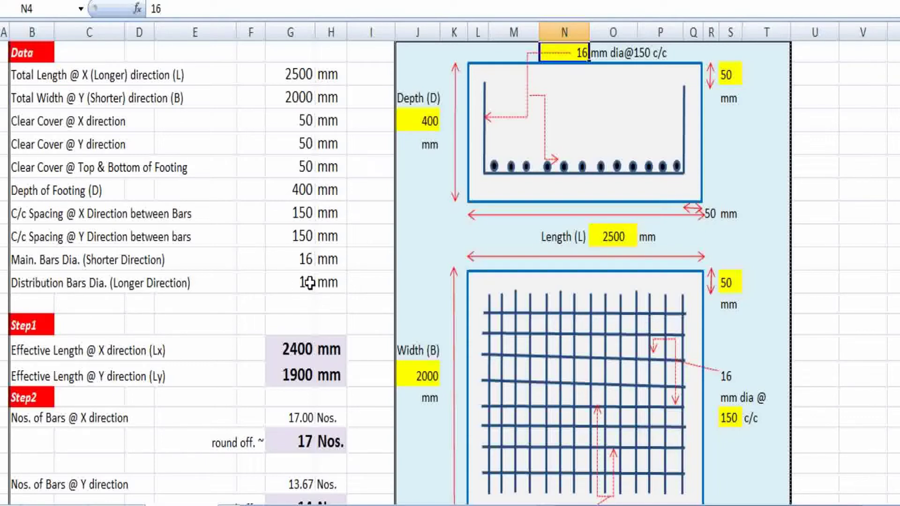
{"action": "scroll", "coordinate": [459, 263], "scroll_direction": "down", "scroll_amount": 1}
{"action": "scroll", "coordinate": [459, 263], "scroll_direction": "up", "scroll_amount": 2}
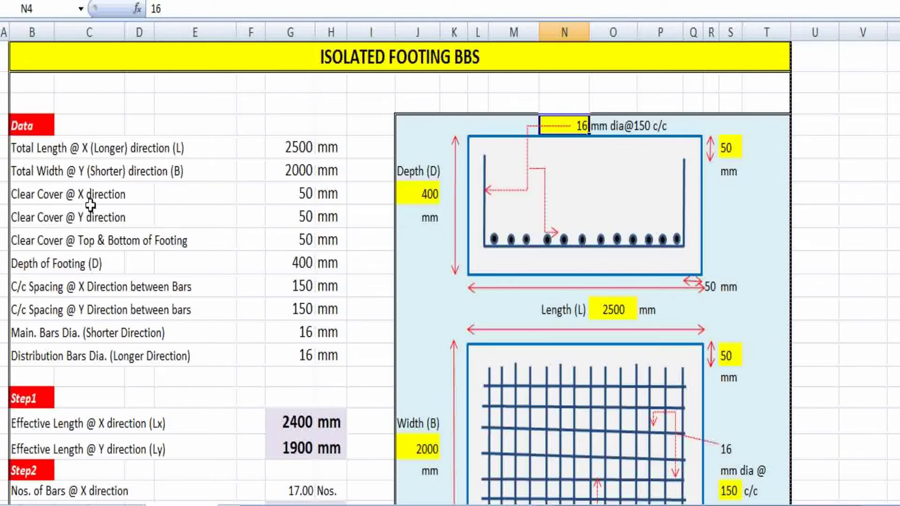
{"action": "scroll", "coordinate": [263, 183], "scroll_direction": "down", "scroll_amount": 2}
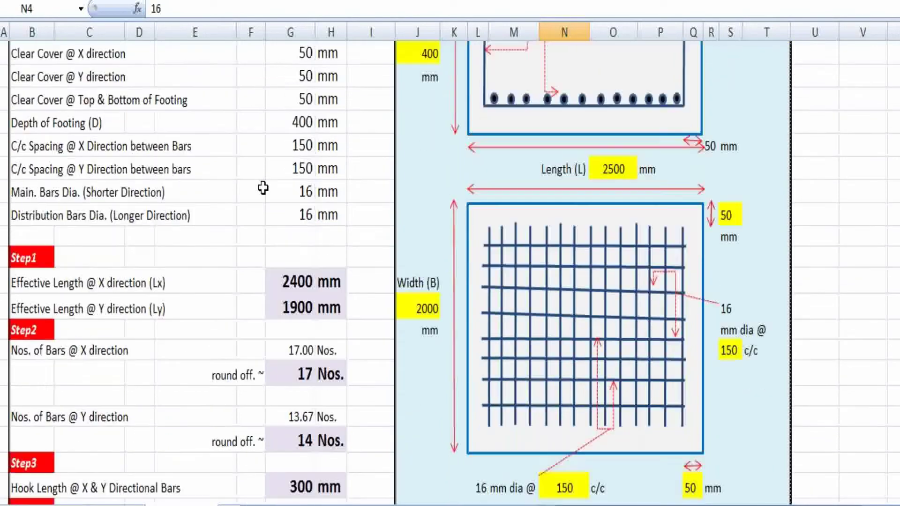
Step: Compare the Step1 effective length in the X direction with the Effective Length entry in the formula list
{"action": "left_click", "coordinate": [240, 276]}
{"action": "scroll", "coordinate": [211, 275], "scroll_direction": "down", "scroll_amount": 1}
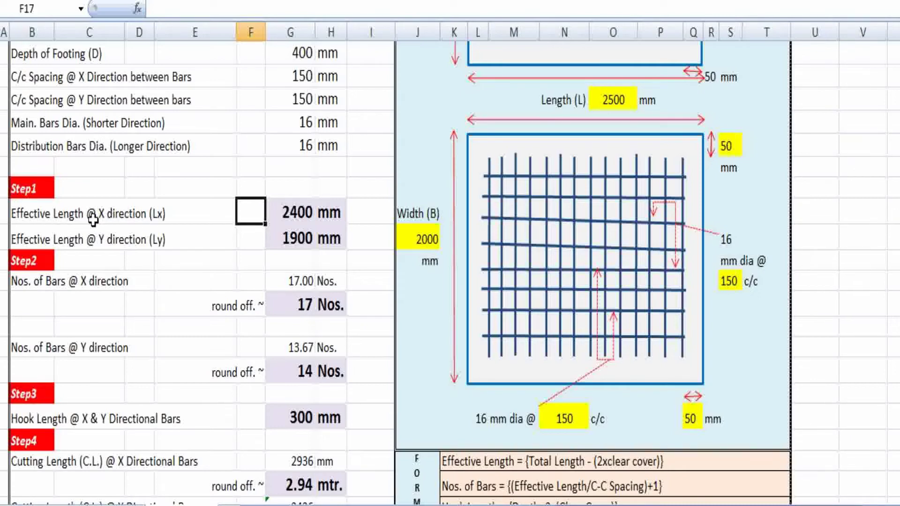
{"action": "left_click", "coordinate": [277, 209]}
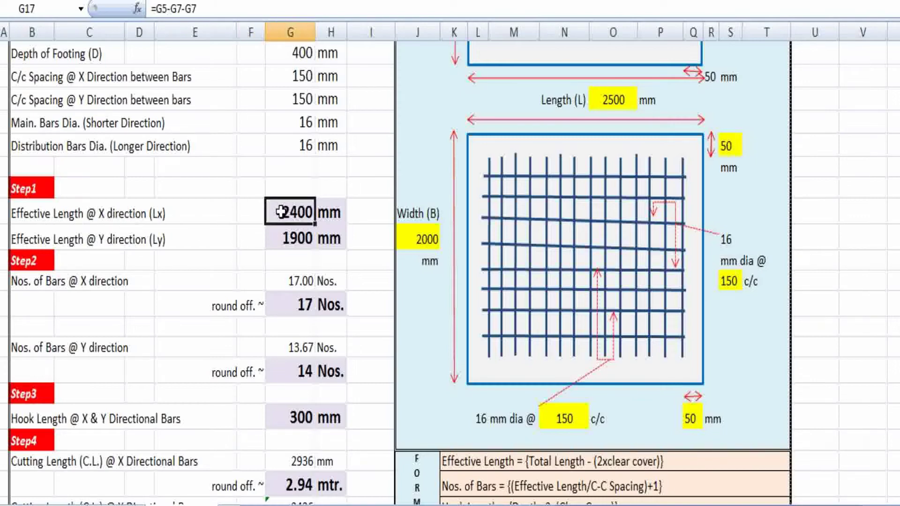
{"action": "scroll", "coordinate": [453, 348], "scroll_direction": "down", "scroll_amount": 1}
{"action": "left_click", "coordinate": [457, 393]}
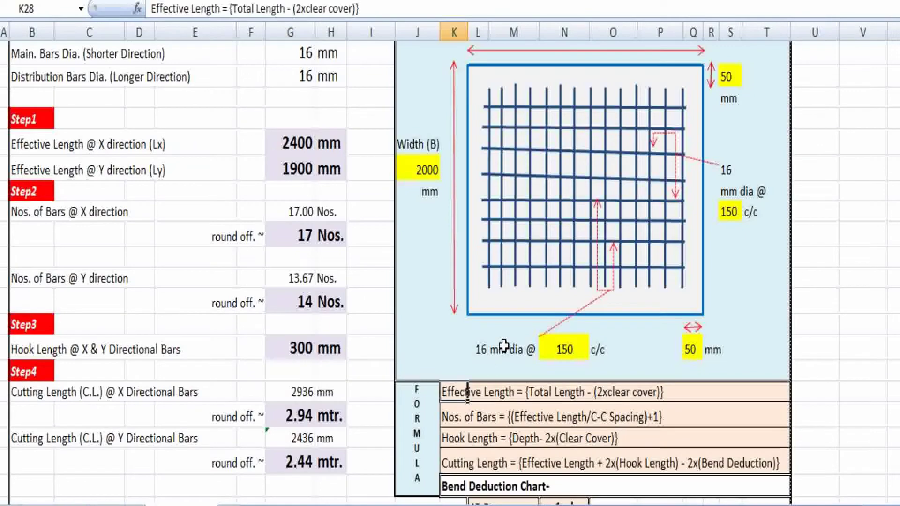
{"action": "scroll", "coordinate": [470, 273], "scroll_direction": "down", "scroll_amount": 2}
{"action": "left_click", "coordinate": [485, 261]}
{"action": "key", "text": "Up"}
{"action": "key", "text": "Up"}
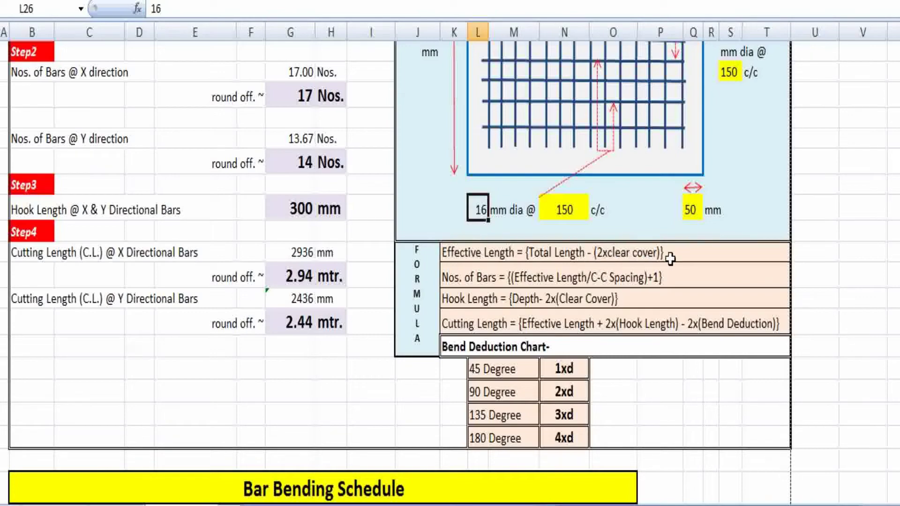
Step: Trace which Data cells feed the X-direction effective length formula and match them to the listed Effective Length rule
{"action": "scroll", "coordinate": [438, 258], "scroll_direction": "up", "scroll_amount": 3}
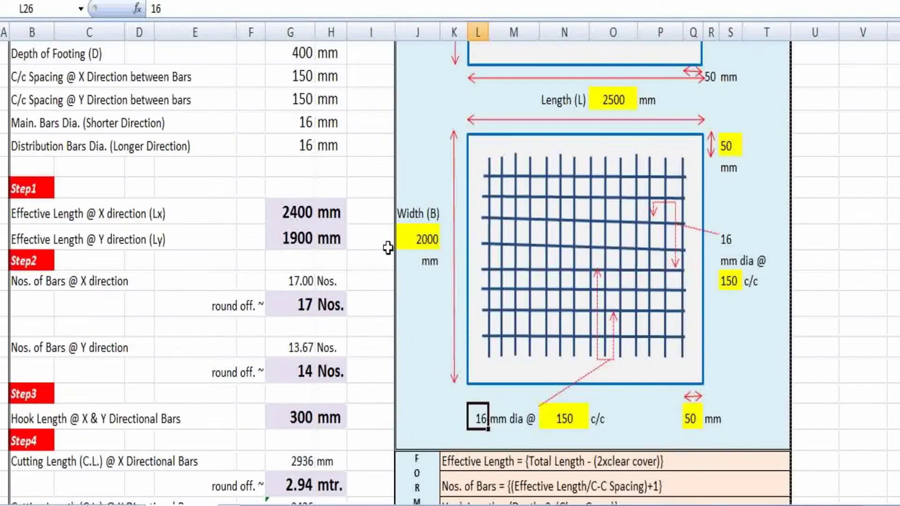
{"action": "left_click", "coordinate": [292, 214]}
{"action": "scroll", "coordinate": [319, 252], "scroll_direction": "up", "scroll_amount": 1}
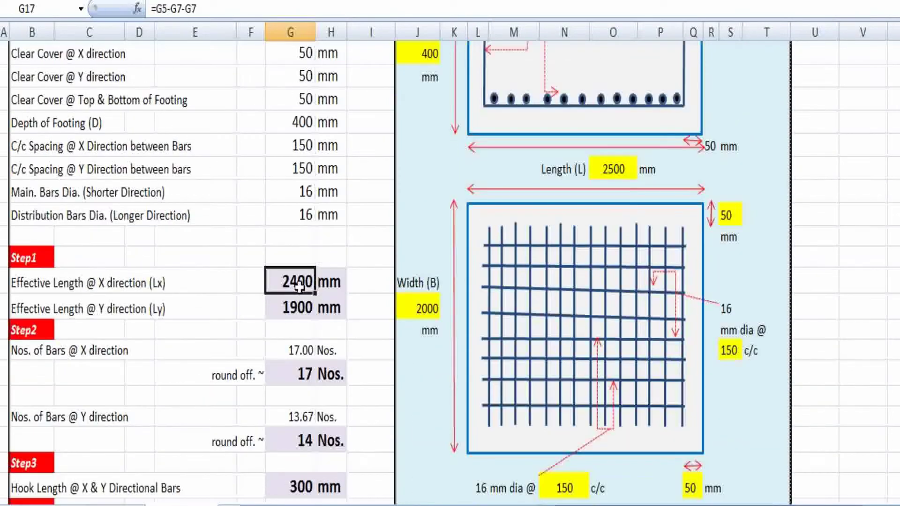
{"action": "scroll", "coordinate": [298, 287], "scroll_direction": "up", "scroll_amount": 3}
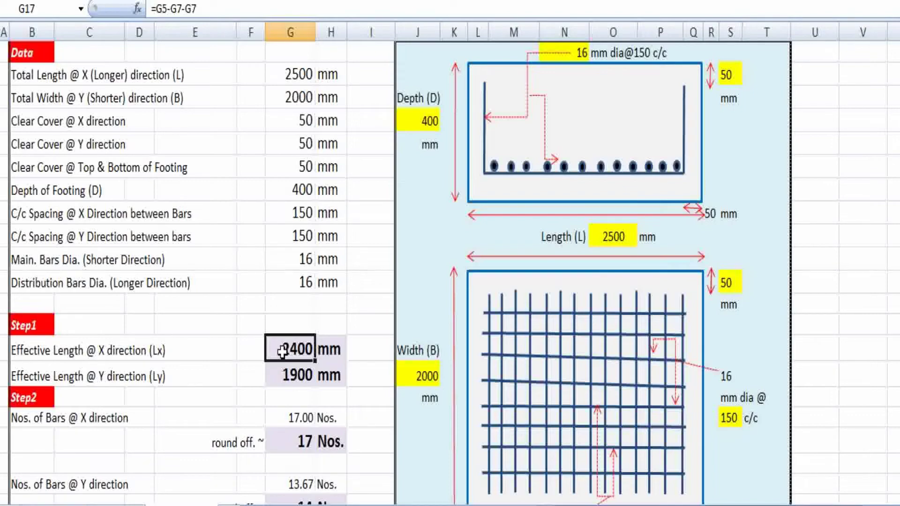
{"action": "scroll", "coordinate": [283, 351], "scroll_direction": "down", "scroll_amount": 4}
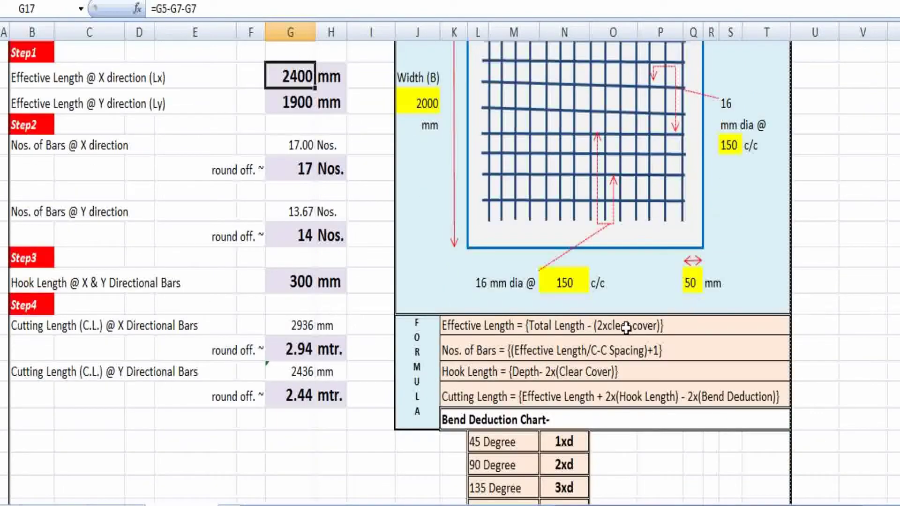
{"action": "scroll", "coordinate": [328, 208], "scroll_direction": "up", "scroll_amount": 5}
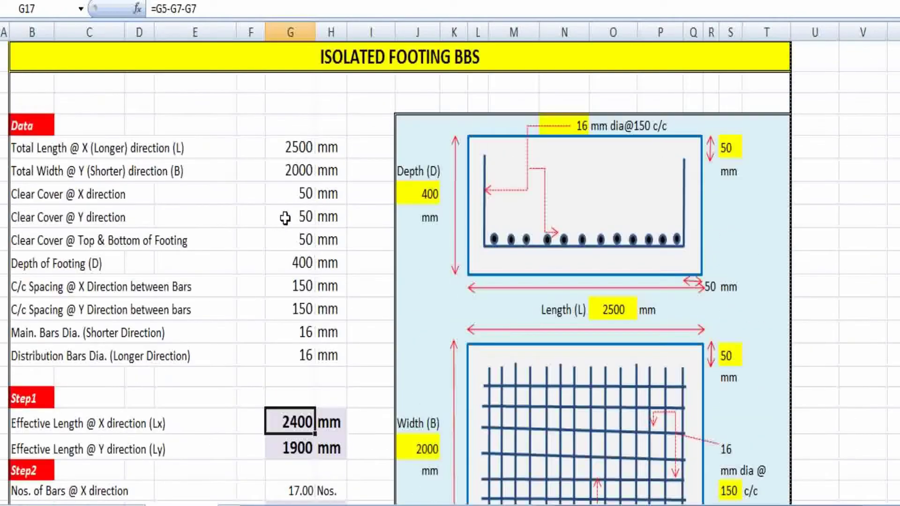
{"action": "double_click", "coordinate": [288, 416]}
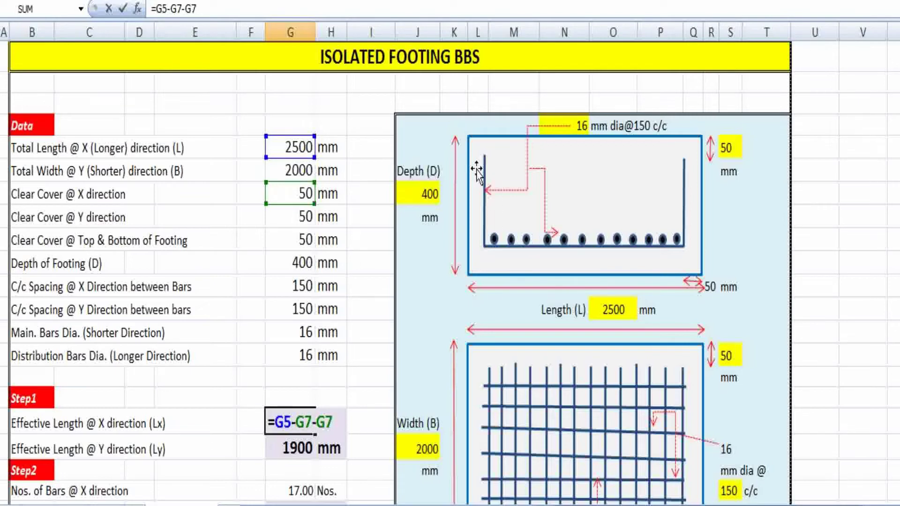
{"action": "scroll", "coordinate": [491, 391], "scroll_direction": "down", "scroll_amount": 1}
{"action": "scroll", "coordinate": [498, 396], "scroll_direction": "down", "scroll_amount": 1}
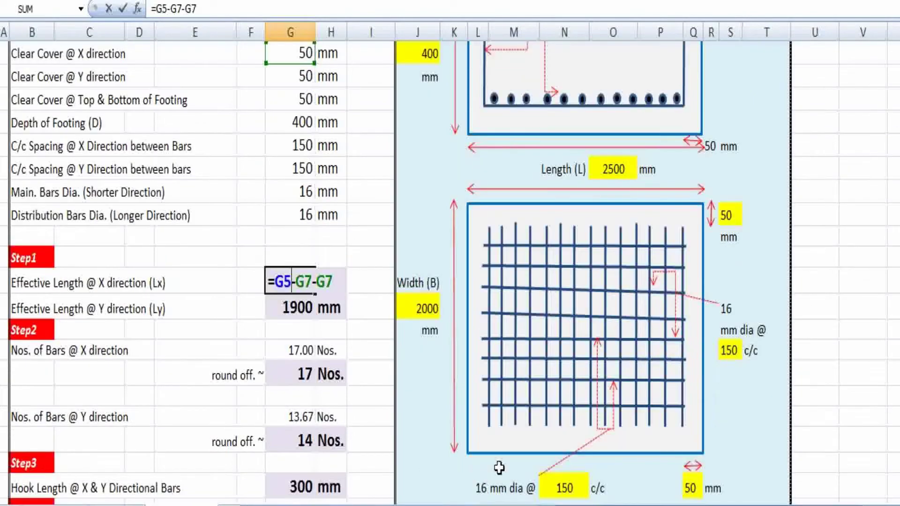
{"action": "scroll", "coordinate": [484, 287], "scroll_direction": "up", "scroll_amount": 1}
{"action": "scroll", "coordinate": [366, 304], "scroll_direction": "up", "scroll_amount": 1}
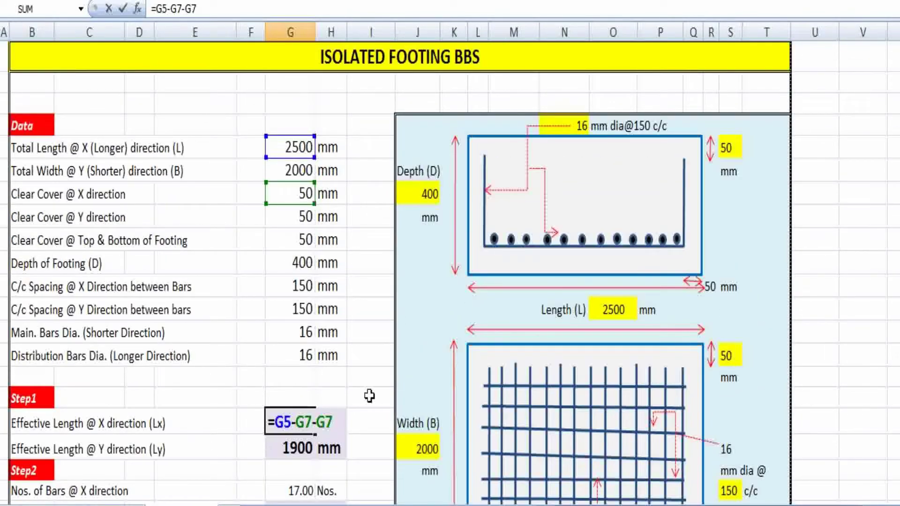
{"action": "key", "text": "ctrl+Return"}
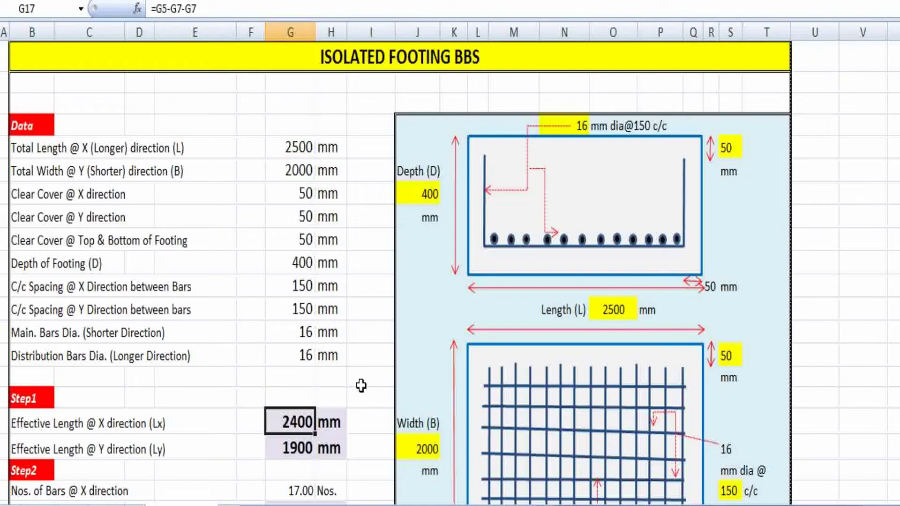
{"action": "scroll", "coordinate": [361, 385], "scroll_direction": "down", "scroll_amount": 2}
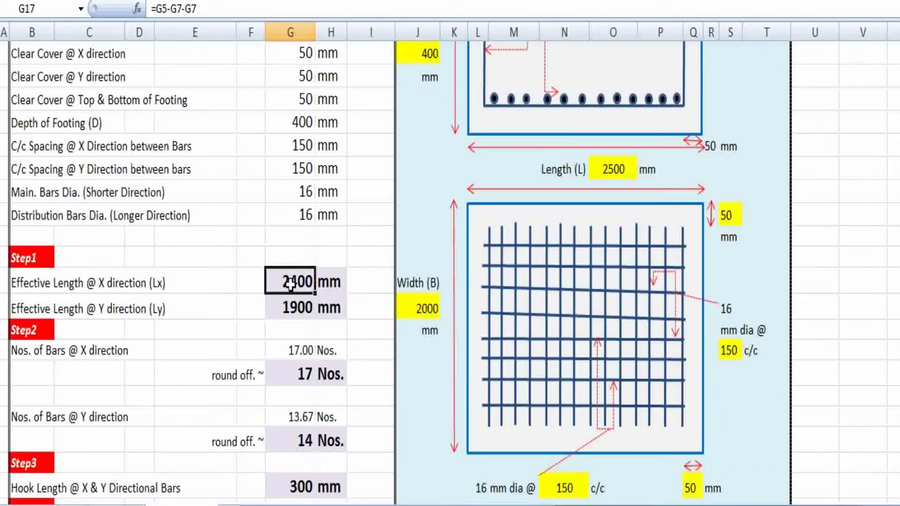
{"action": "scroll", "coordinate": [334, 288], "scroll_direction": "down", "scroll_amount": 1}
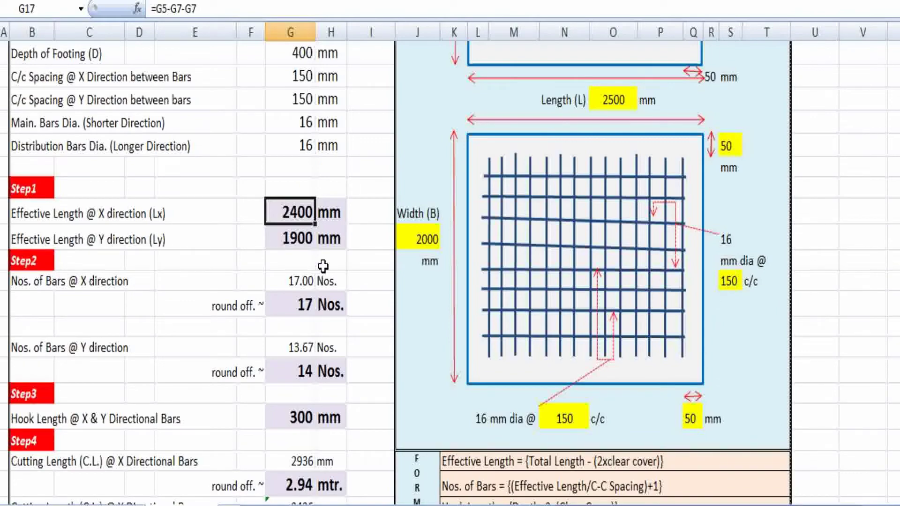
Step: Trace the Data cells referenced by the Y-direction effective length formula, leaving the formula as it is
{"action": "scroll", "coordinate": [322, 266], "scroll_direction": "up", "scroll_amount": 3}
{"action": "double_click", "coordinate": [300, 449]}
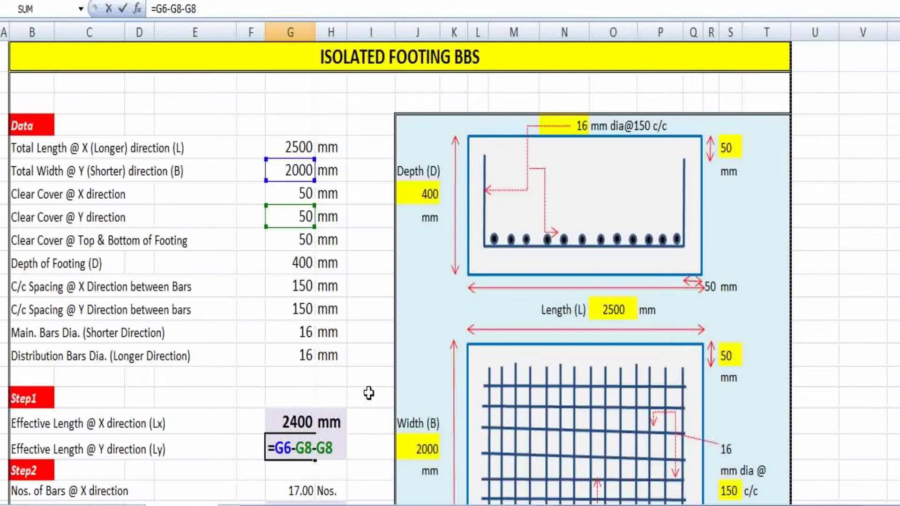
{"action": "key", "text": "ctrl+Return"}
{"action": "scroll", "coordinate": [368, 392], "scroll_direction": "down", "scroll_amount": 3}
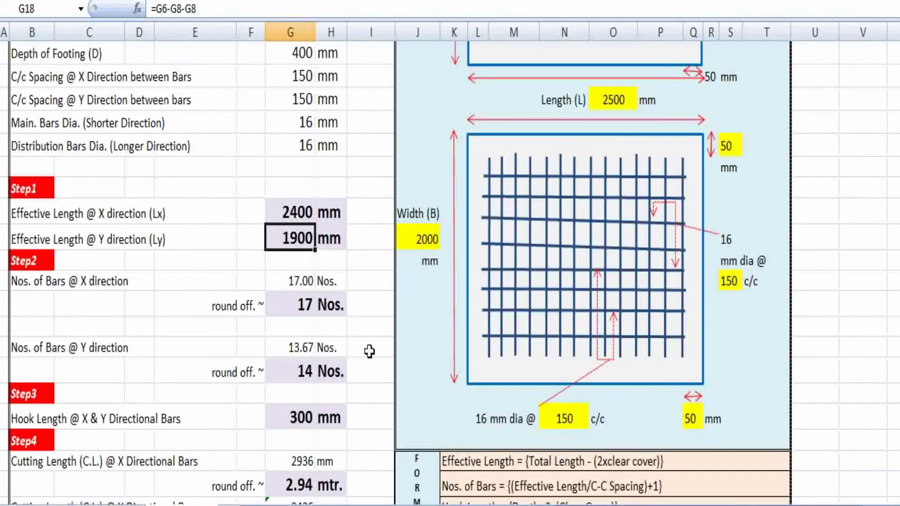
Step: Examine the Step2 bar counts alongside the Nos. of Bars entry in the formula list
{"action": "scroll", "coordinate": [369, 351], "scroll_direction": "down", "scroll_amount": 1}
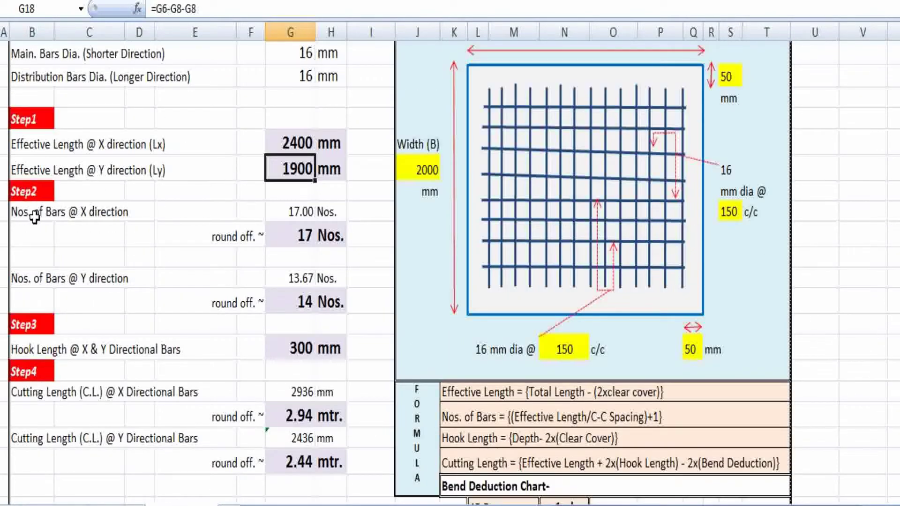
{"action": "scroll", "coordinate": [275, 294], "scroll_direction": "up", "scroll_amount": 1}
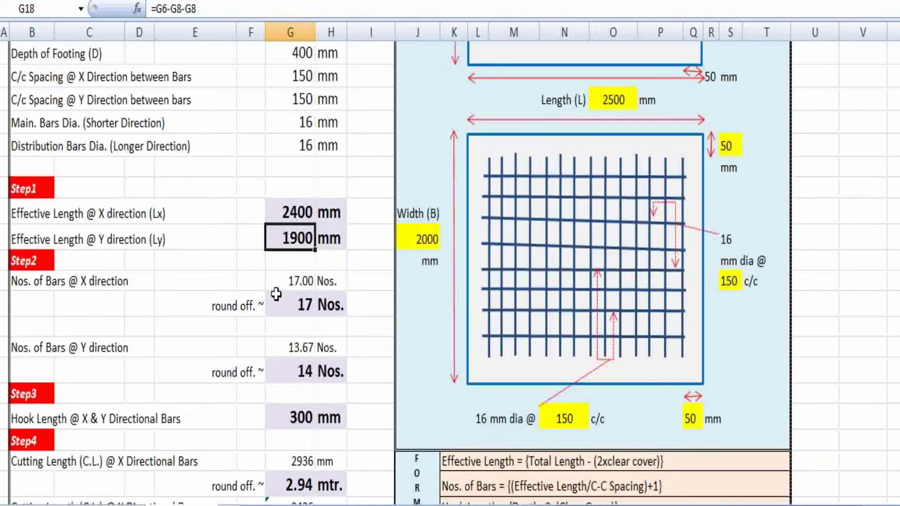
{"action": "scroll", "coordinate": [347, 351], "scroll_direction": "up", "scroll_amount": 1}
{"action": "scroll", "coordinate": [450, 375], "scroll_direction": "down", "scroll_amount": 4}
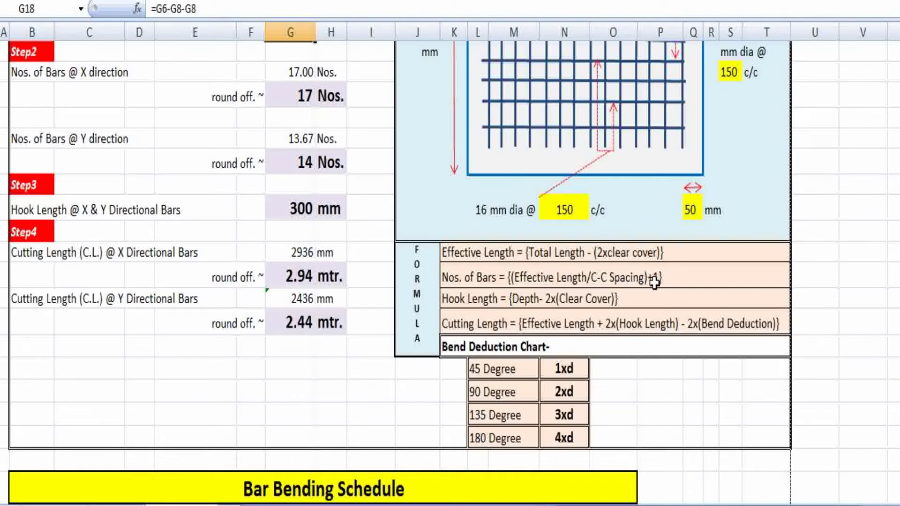
{"action": "scroll", "coordinate": [481, 292], "scroll_direction": "up", "scroll_amount": 1}
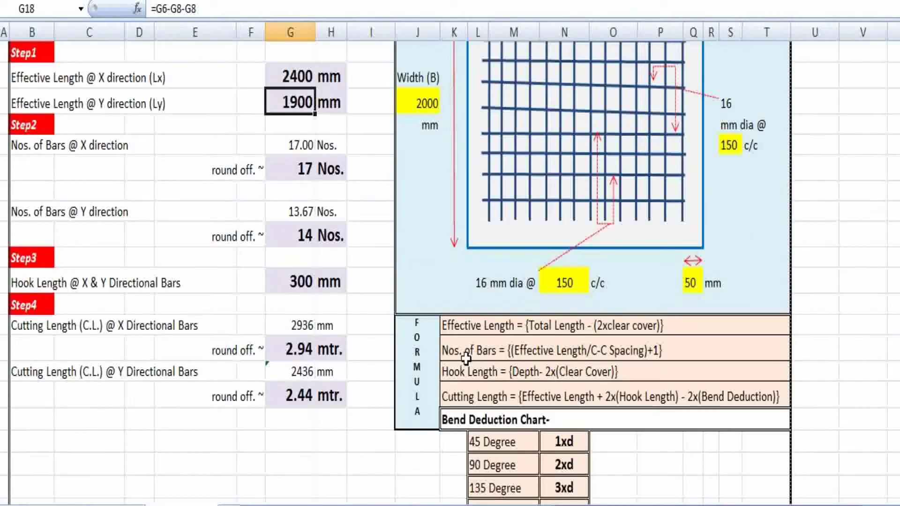
{"action": "scroll", "coordinate": [510, 355], "scroll_direction": "up", "scroll_amount": 1}
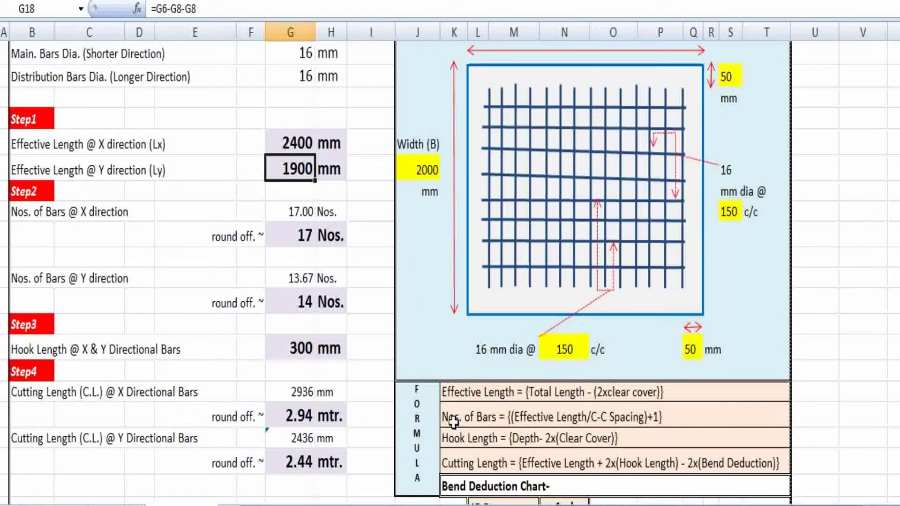
{"action": "scroll", "coordinate": [364, 363], "scroll_direction": "up", "scroll_amount": 2}
{"action": "scroll", "coordinate": [298, 297], "scroll_direction": "down", "scroll_amount": 1}
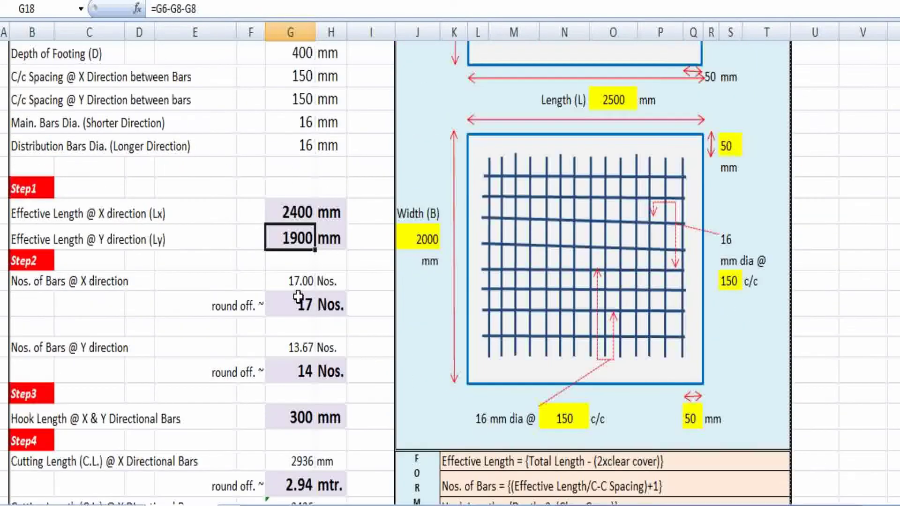
Step: Trace the effective length and spacing cells used by the formula for the number of bars in the X direction
{"action": "left_click", "coordinate": [296, 284]}
{"action": "scroll", "coordinate": [337, 330], "scroll_direction": "up", "scroll_amount": 2}
{"action": "double_click", "coordinate": [303, 416]}
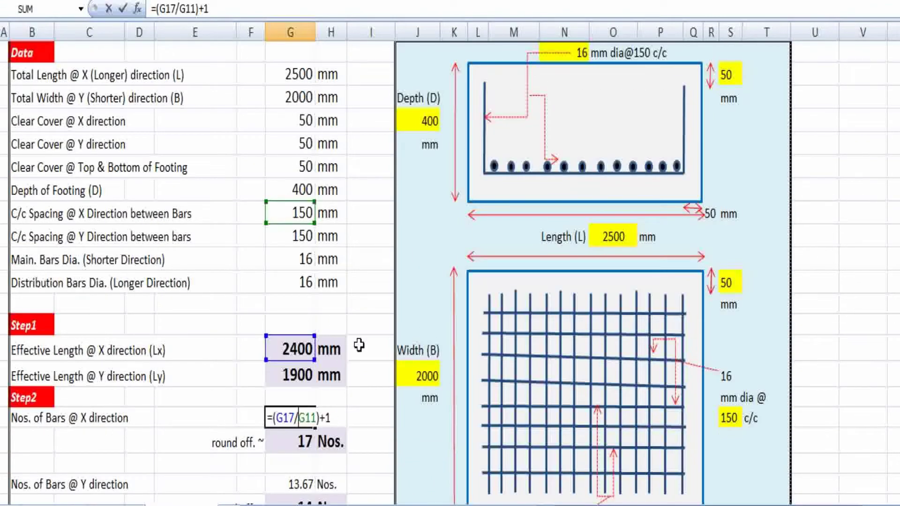
{"action": "scroll", "coordinate": [317, 427], "scroll_direction": "up", "scroll_amount": 1}
{"action": "scroll", "coordinate": [302, 424], "scroll_direction": "down", "scroll_amount": 1}
{"action": "key", "text": "ctrl+Return"}
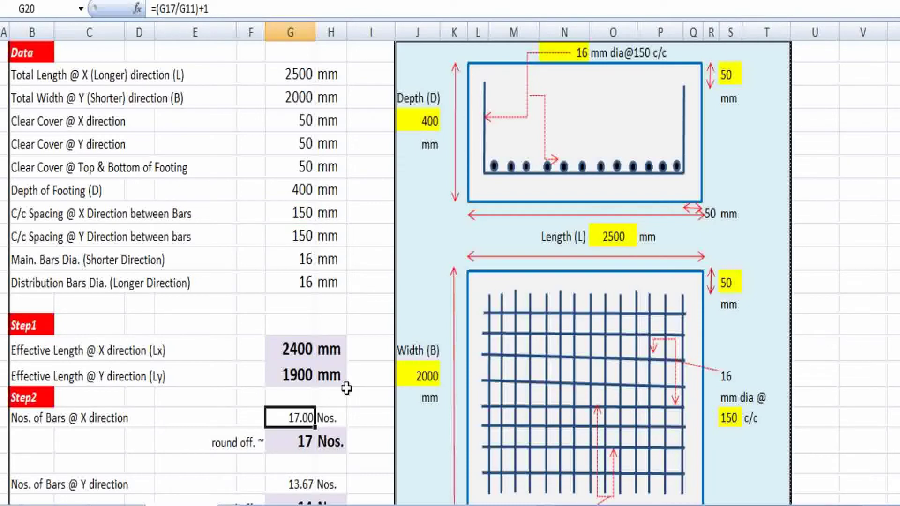
{"action": "scroll", "coordinate": [343, 418], "scroll_direction": "down", "scroll_amount": 2}
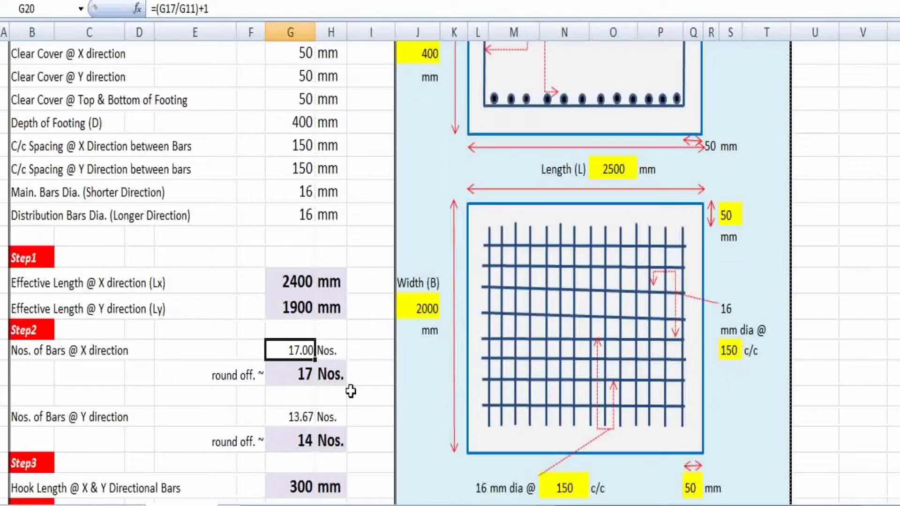
Step: Inspect the round-off formula for the X-direction bar count and the unrounded count it refers to
{"action": "left_click", "coordinate": [354, 310]}
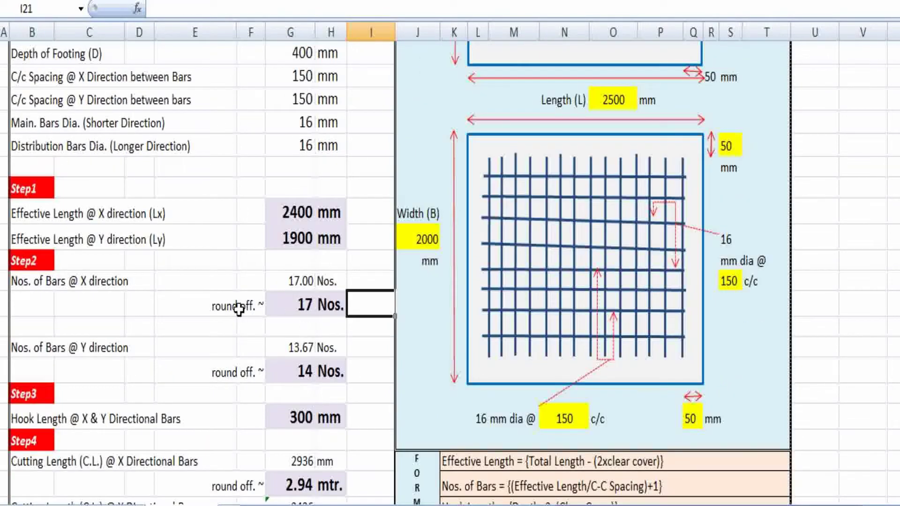
{"action": "left_click", "coordinate": [280, 294]}
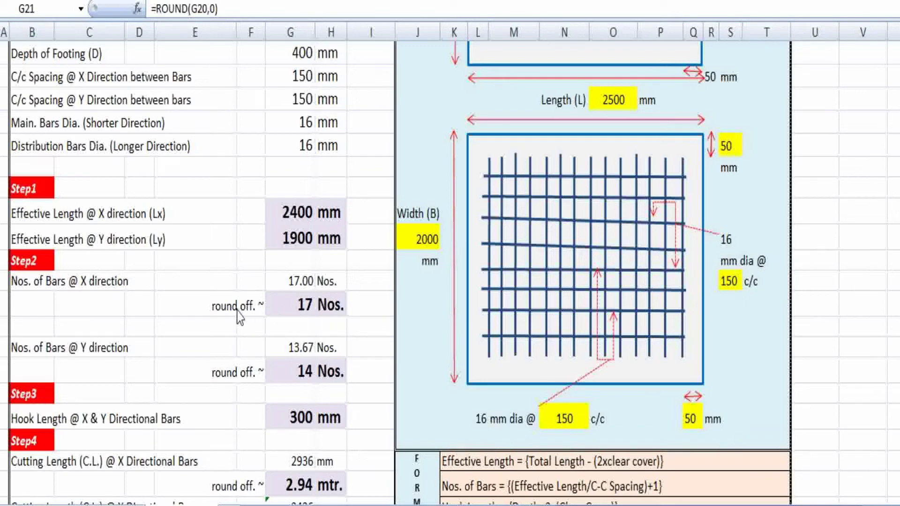
{"action": "left_click", "coordinate": [299, 307]}
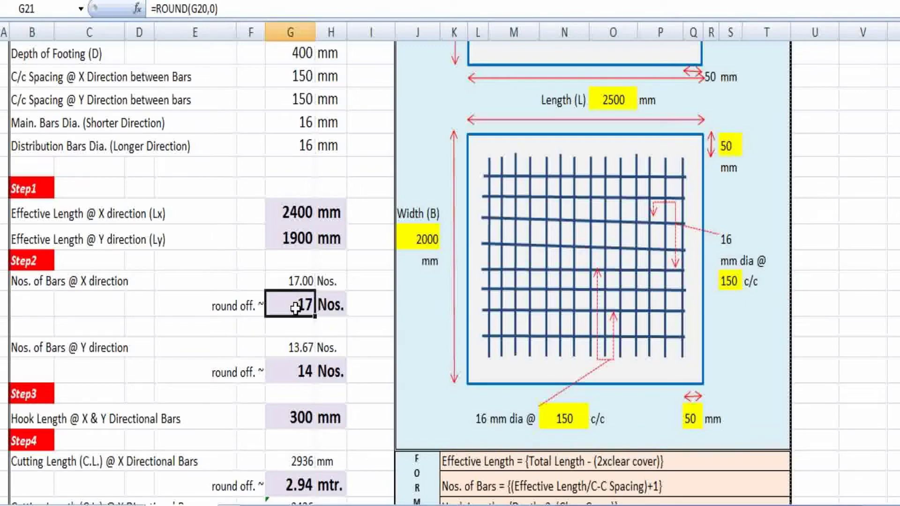
{"action": "left_click", "coordinate": [341, 329]}
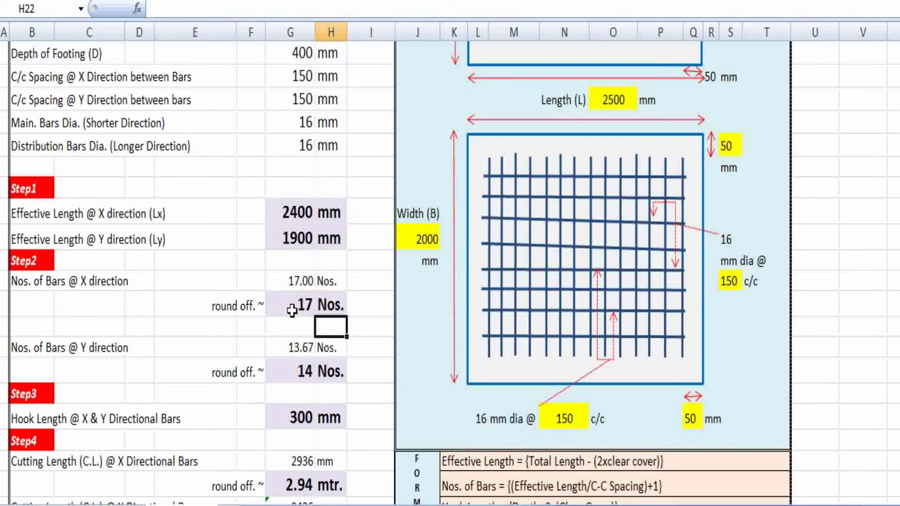
{"action": "left_click", "coordinate": [291, 310]}
{"action": "left_click", "coordinate": [293, 283]}
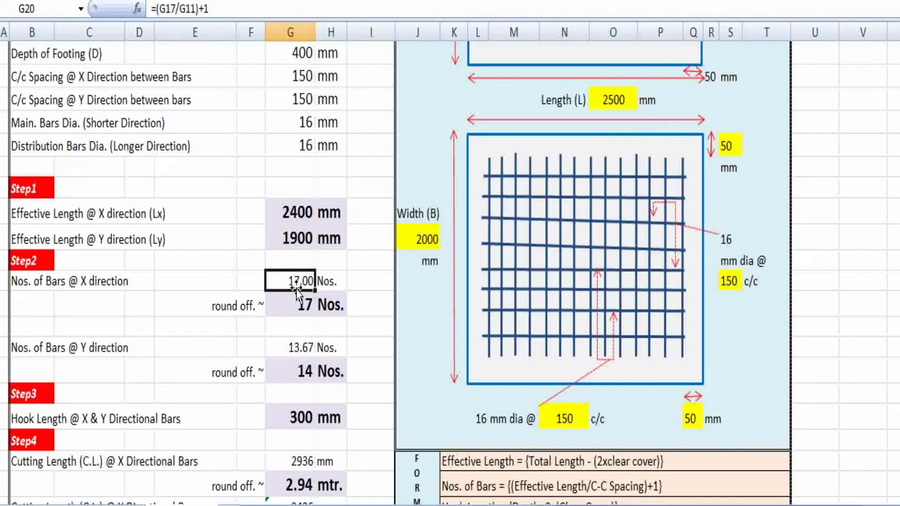
Step: Check the X-direction round-off formula and trace the effective length and spacing cells used by the Y-direction bar count formula
{"action": "left_click", "coordinate": [300, 306]}
{"action": "scroll", "coordinate": [362, 318], "scroll_direction": "down", "scroll_amount": 1}
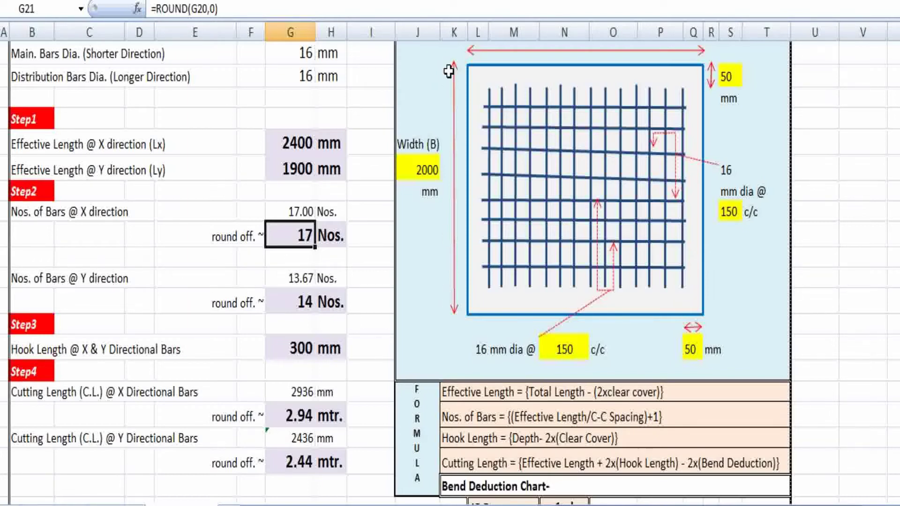
{"action": "left_click", "coordinate": [300, 280]}
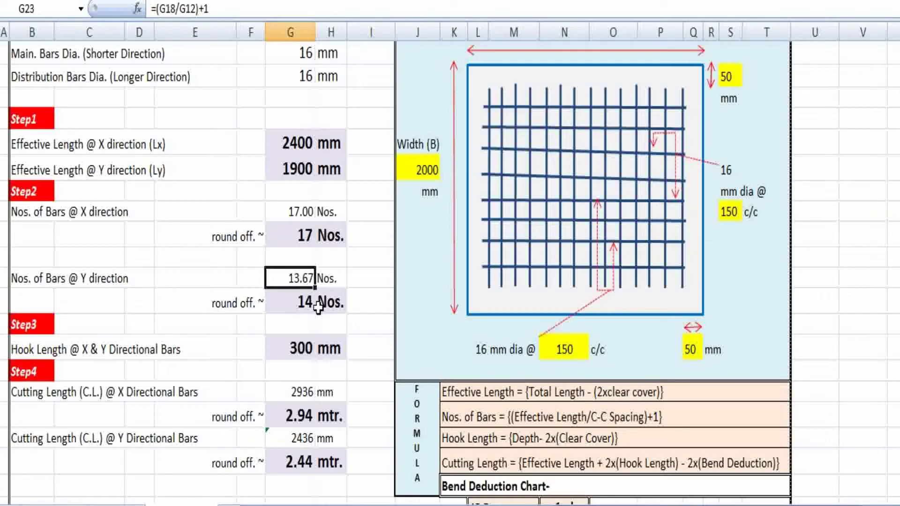
{"action": "scroll", "coordinate": [319, 310], "scroll_direction": "up", "scroll_amount": 2}
{"action": "double_click", "coordinate": [296, 409]}
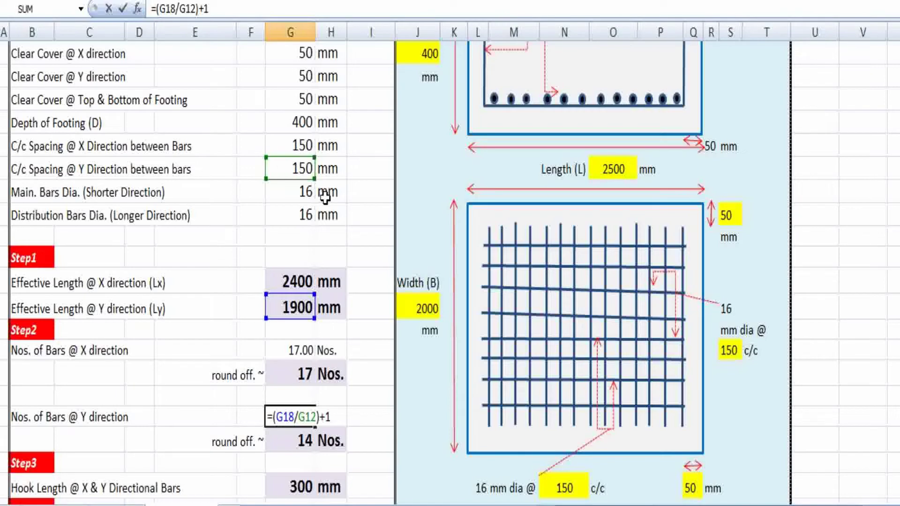
{"action": "scroll", "coordinate": [324, 356], "scroll_direction": "down", "scroll_amount": 1}
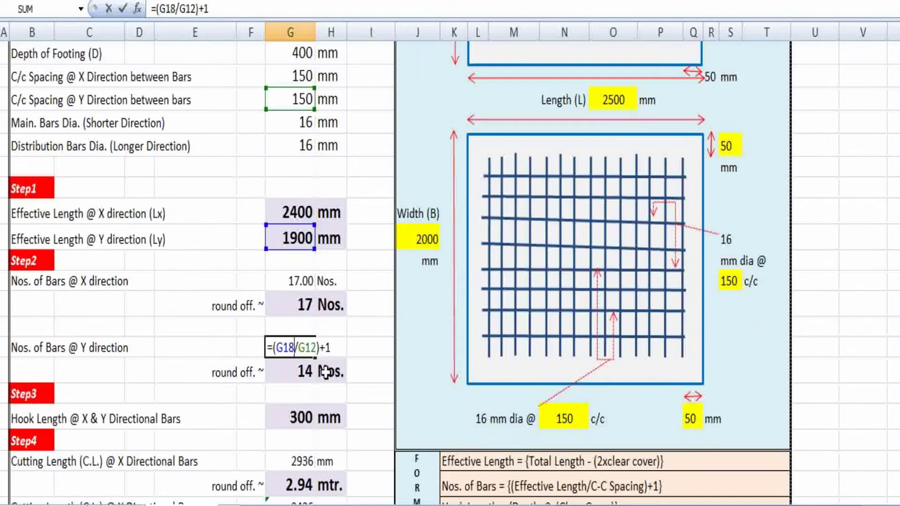
{"action": "key", "text": "Return"}
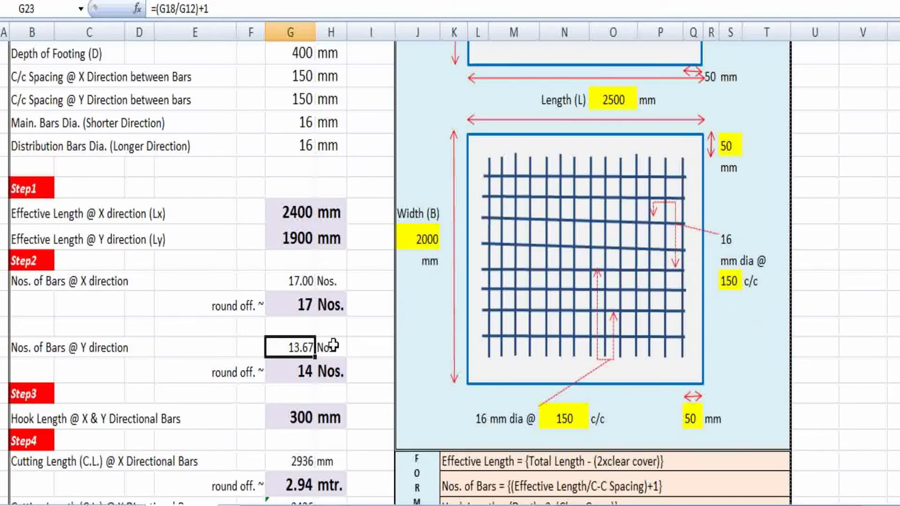
Step: Inspect the round-off formula for the Y-direction bar count and the unrounded count it refers to
{"action": "left_click", "coordinate": [327, 373]}
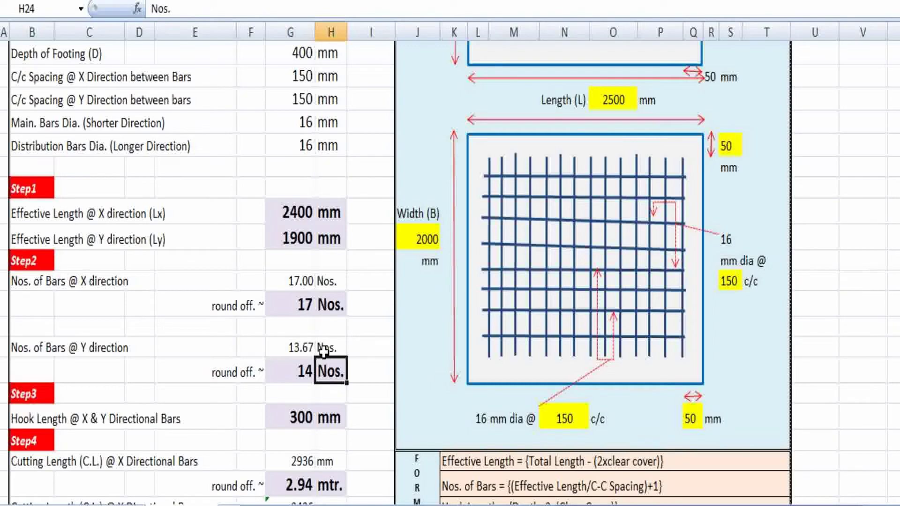
{"action": "left_click", "coordinate": [287, 373]}
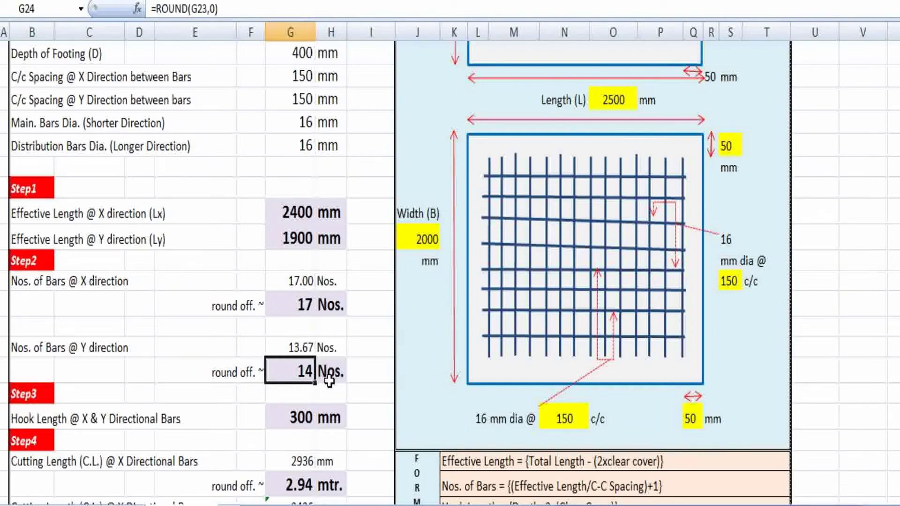
{"action": "left_click", "coordinate": [298, 349]}
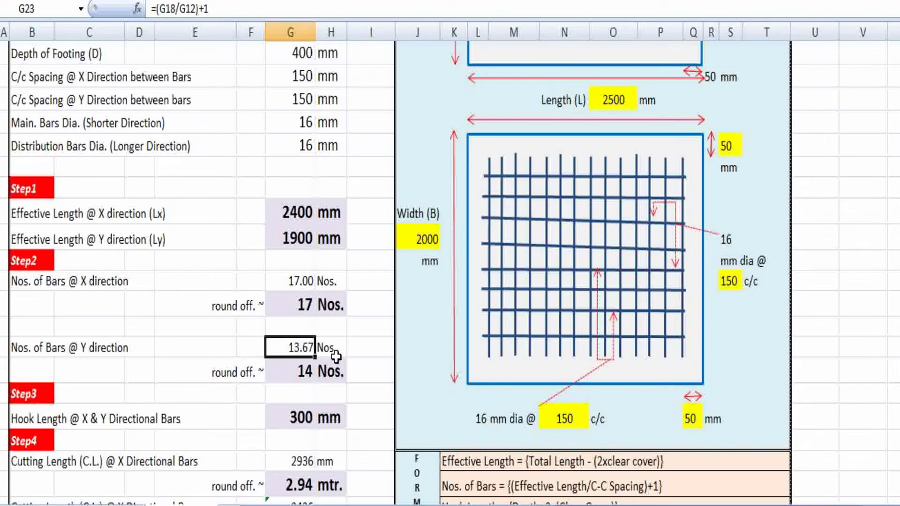
{"action": "scroll", "coordinate": [336, 357], "scroll_direction": "down", "scroll_amount": 1}
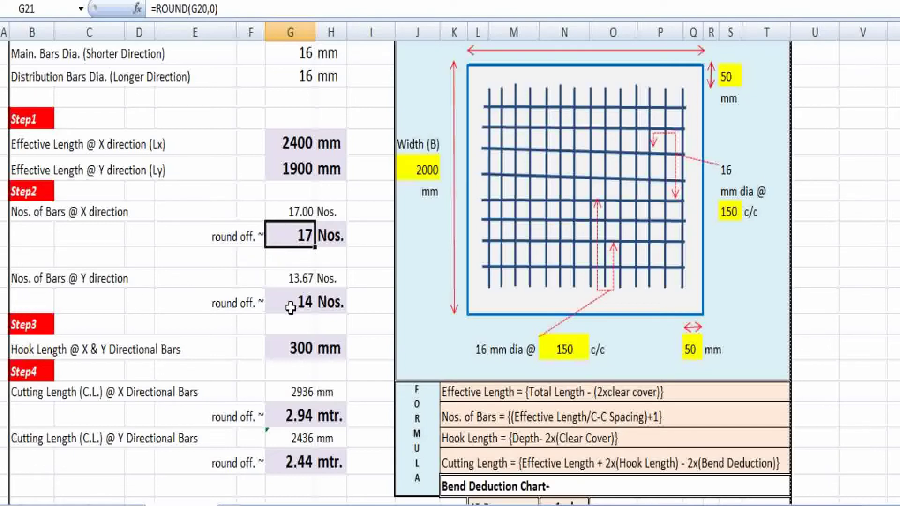
Step: Examine the Step3 hook length row alongside the Hook Length formula entry and the upturned bar ends in the footing section drawing
{"action": "left_click", "coordinate": [335, 327]}
{"action": "scroll", "coordinate": [305, 300], "scroll_direction": "down", "scroll_amount": 1}
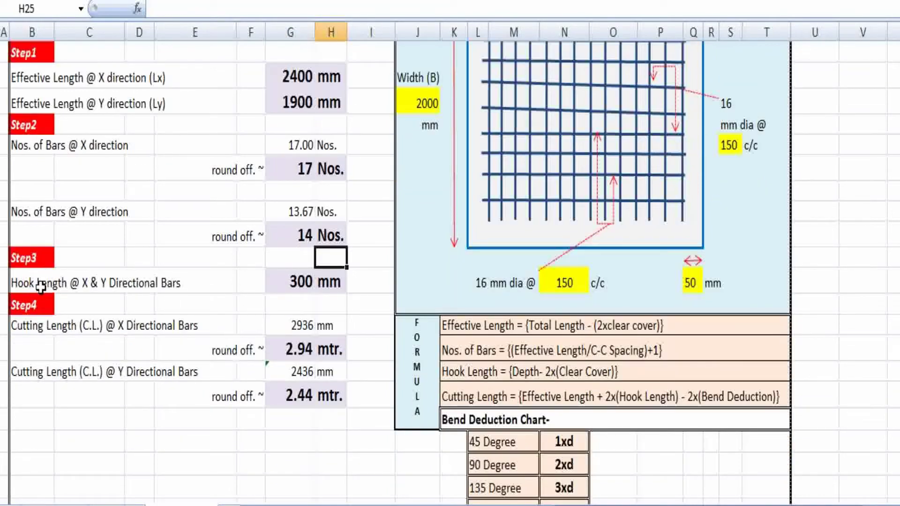
{"action": "scroll", "coordinate": [308, 276], "scroll_direction": "up", "scroll_amount": 2}
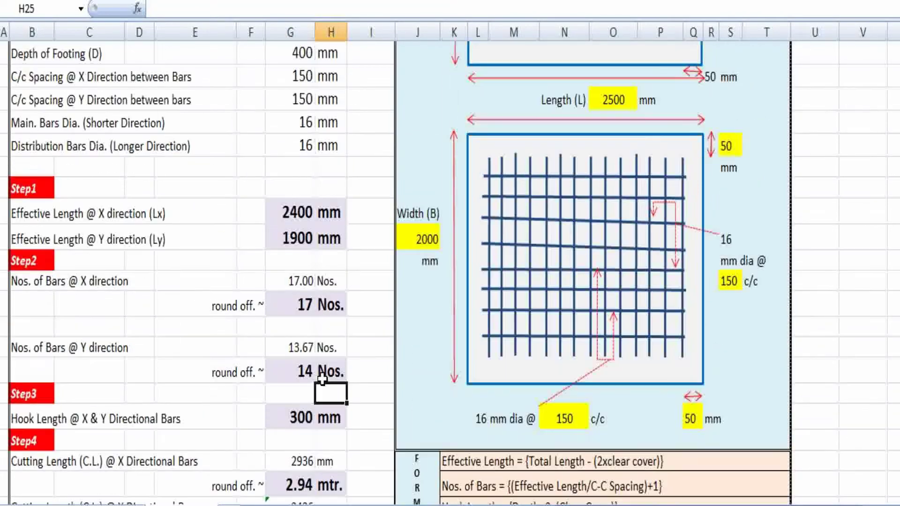
{"action": "scroll", "coordinate": [351, 397], "scroll_direction": "up", "scroll_amount": 2}
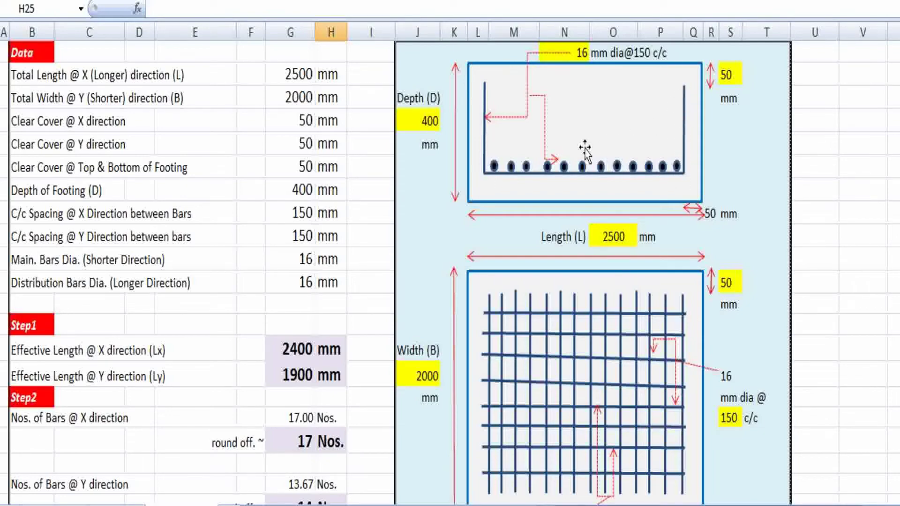
{"action": "scroll", "coordinate": [353, 231], "scroll_direction": "down", "scroll_amount": 2}
{"action": "scroll", "coordinate": [413, 191], "scroll_direction": "up", "scroll_amount": 3}
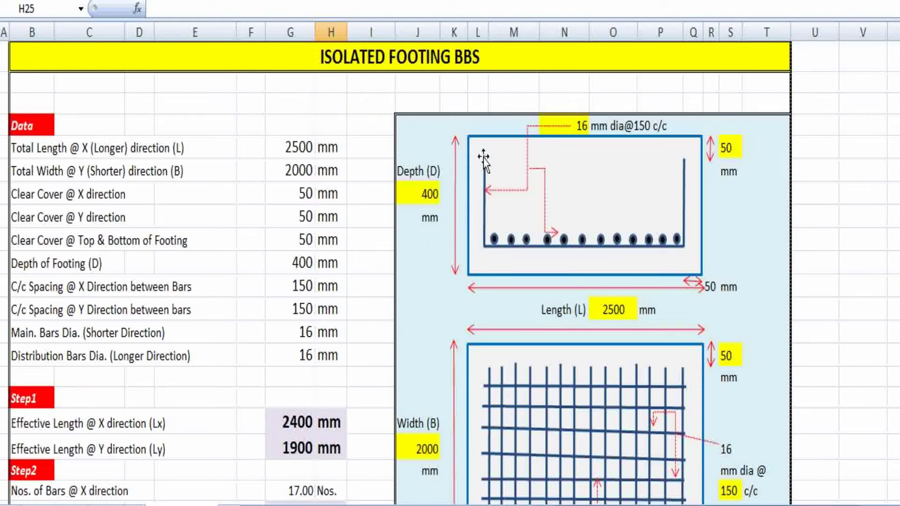
{"action": "scroll", "coordinate": [350, 273], "scroll_direction": "down", "scroll_amount": 2}
{"action": "scroll", "coordinate": [350, 273], "scroll_direction": "down", "scroll_amount": 2}
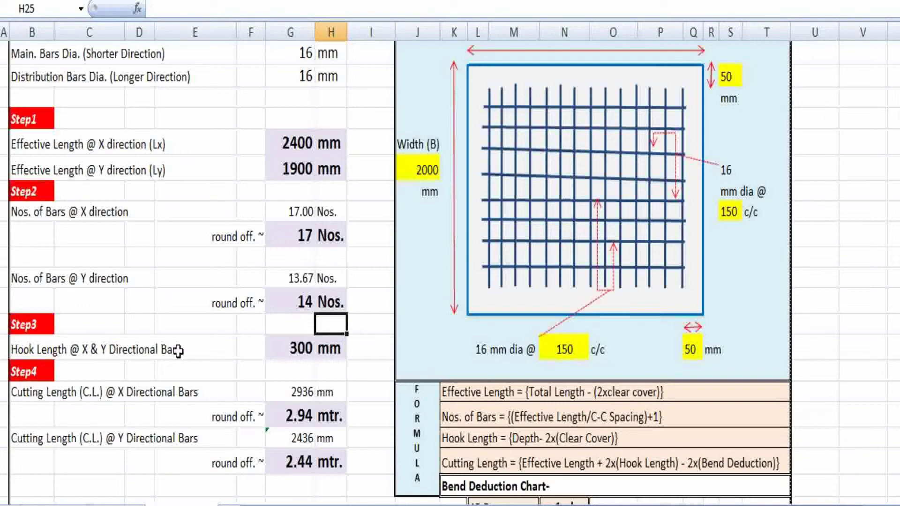
Step: Trace the footing depth and top and bottom clear cover cells used by the hook length formula, leaving the formula as it is
{"action": "scroll", "coordinate": [355, 353], "scroll_direction": "up", "scroll_amount": 1}
{"action": "left_click", "coordinate": [317, 411]}
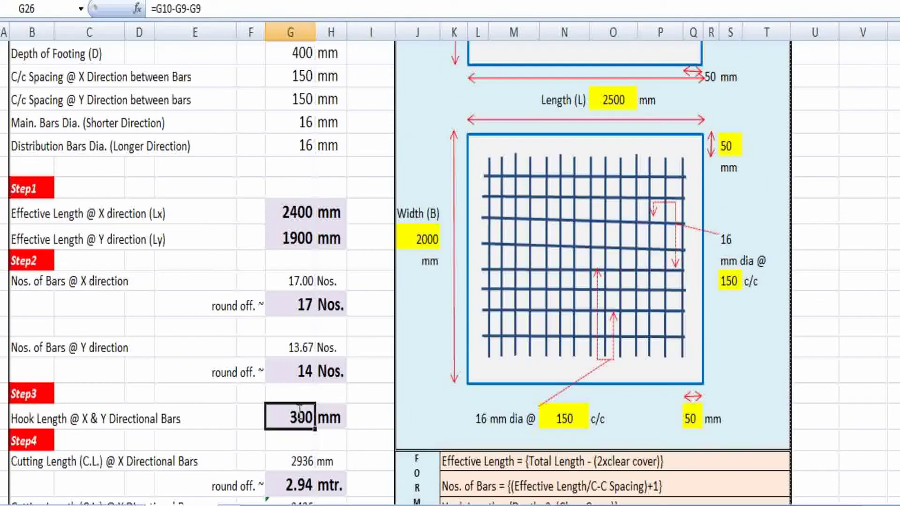
{"action": "double_click", "coordinate": [317, 412]}
{"action": "scroll", "coordinate": [422, 389], "scroll_direction": "down", "scroll_amount": 2}
{"action": "scroll", "coordinate": [471, 328], "scroll_direction": "up", "scroll_amount": 5}
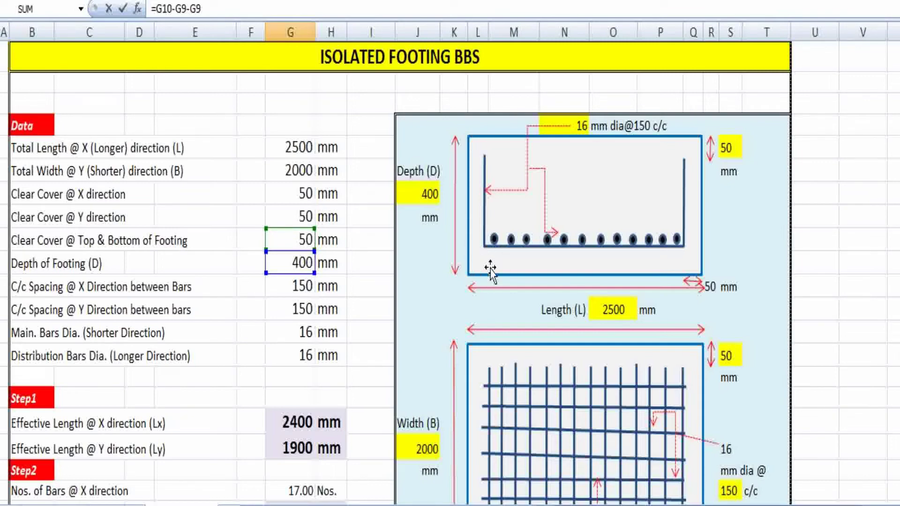
{"action": "scroll", "coordinate": [478, 260], "scroll_direction": "down", "scroll_amount": 3}
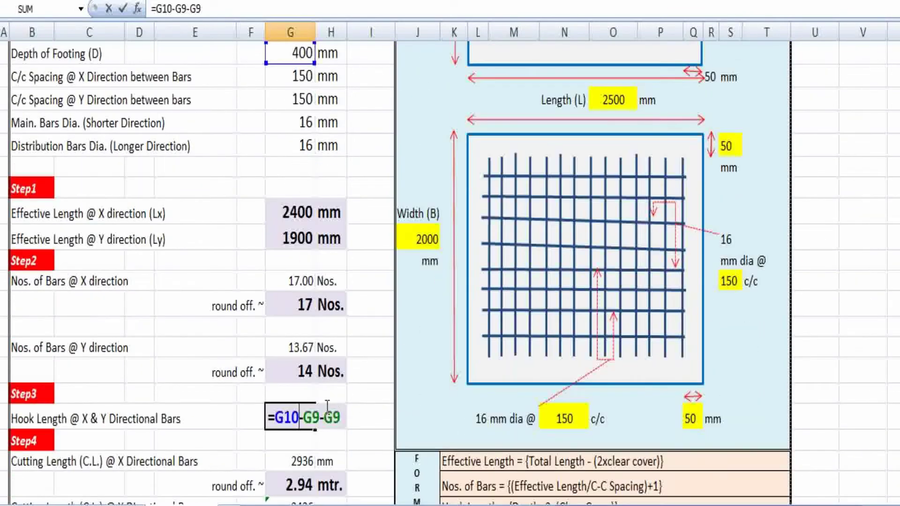
{"action": "scroll", "coordinate": [307, 457], "scroll_direction": "up", "scroll_amount": 1}
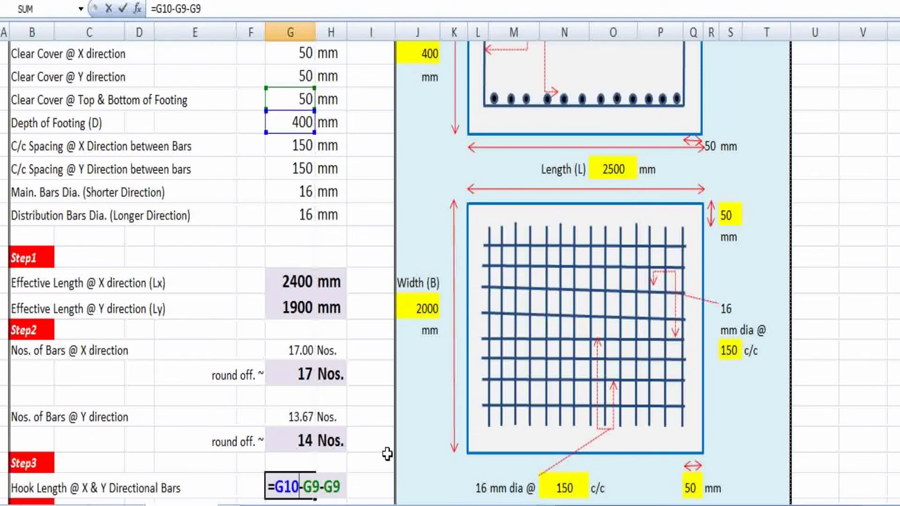
{"action": "key", "text": "Return"}
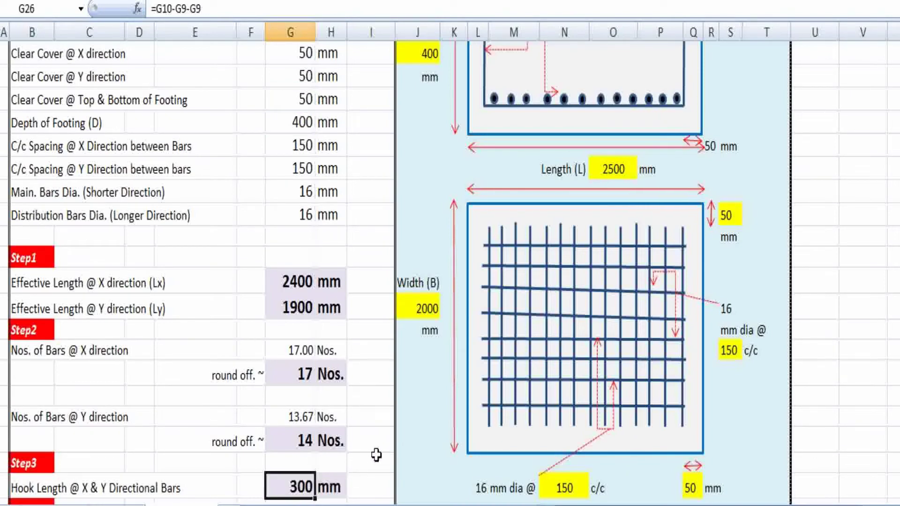
Step: Compare the hook length result with the depth and clear cover marked on the footing section drawing
{"action": "left_click", "coordinate": [376, 454]}
{"action": "scroll", "coordinate": [373, 452], "scroll_direction": "down", "scroll_amount": 1}
{"action": "scroll", "coordinate": [361, 431], "scroll_direction": "up", "scroll_amount": 4}
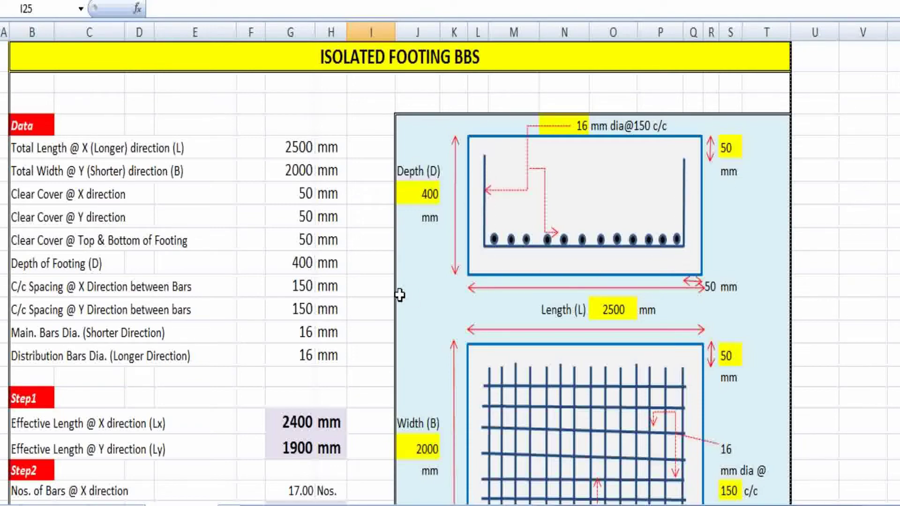
{"action": "scroll", "coordinate": [392, 291], "scroll_direction": "down", "scroll_amount": 3}
{"action": "scroll", "coordinate": [297, 400], "scroll_direction": "down", "scroll_amount": 2}
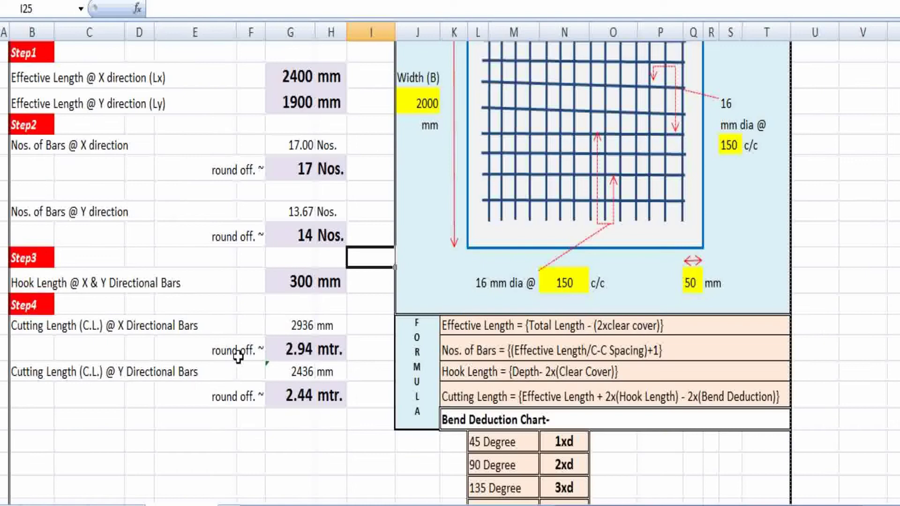
Step: Examine the Step4 cutting length rows for the X and Y directional bars alongside the footing plan drawing
{"action": "left_click", "coordinate": [100, 310]}
{"action": "left_click", "coordinate": [32, 311]}
{"action": "left_click", "coordinate": [29, 341]}
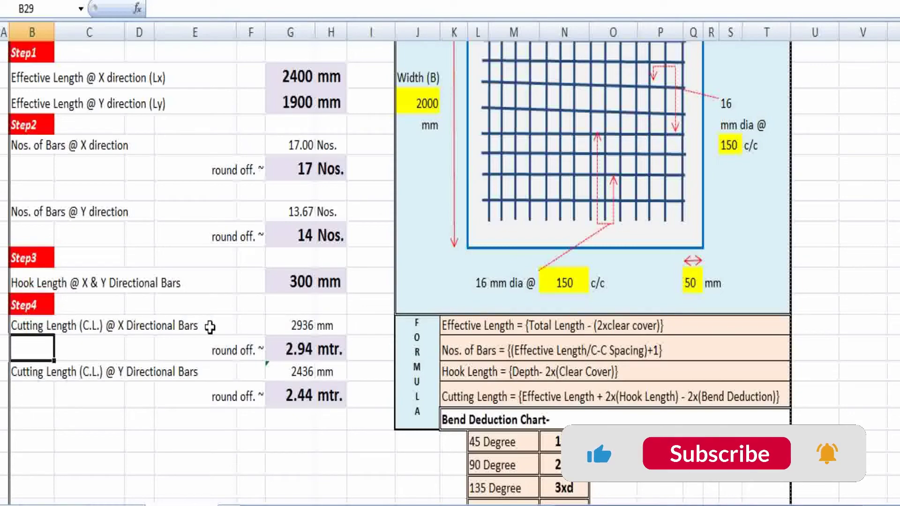
{"action": "scroll", "coordinate": [209, 349], "scroll_direction": "up", "scroll_amount": 2}
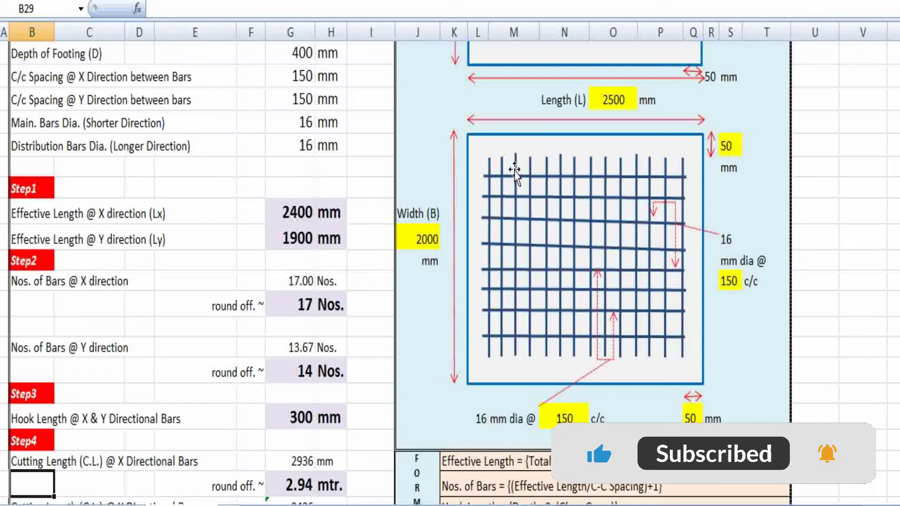
{"action": "scroll", "coordinate": [187, 375], "scroll_direction": "down", "scroll_amount": 1}
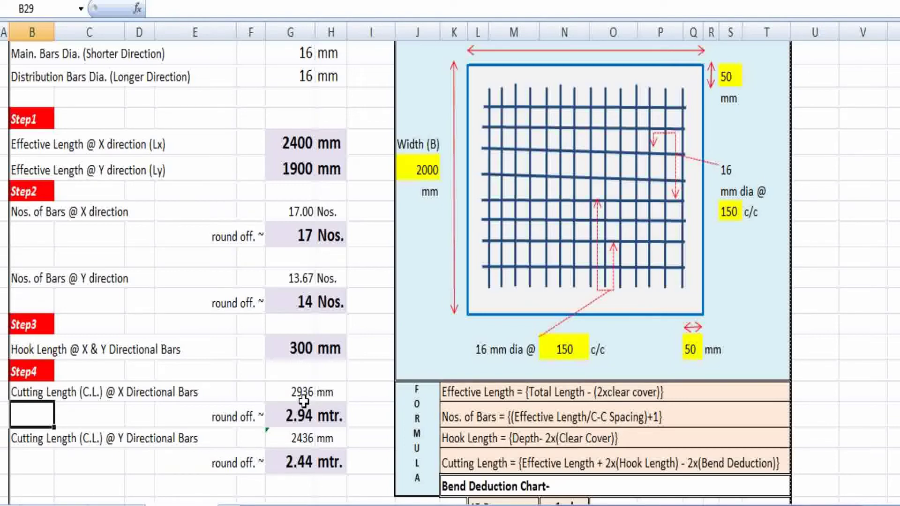
{"action": "scroll", "coordinate": [508, 399], "scroll_direction": "down", "scroll_amount": 1}
Step: Read the Cutting Length entry in the formula list together with the Bend Deduction Chart
{"action": "left_click", "coordinate": [450, 399]}
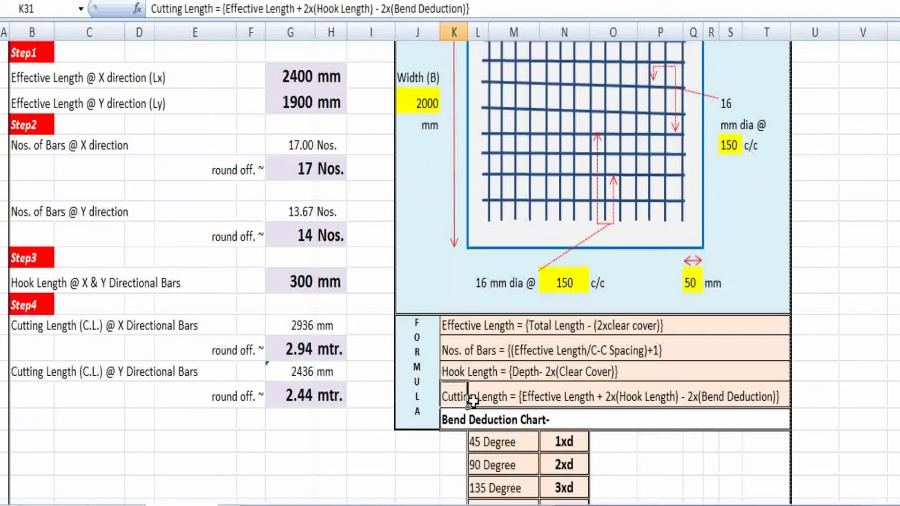
{"action": "left_click", "coordinate": [523, 392]}
{"action": "left_click", "coordinate": [473, 424]}
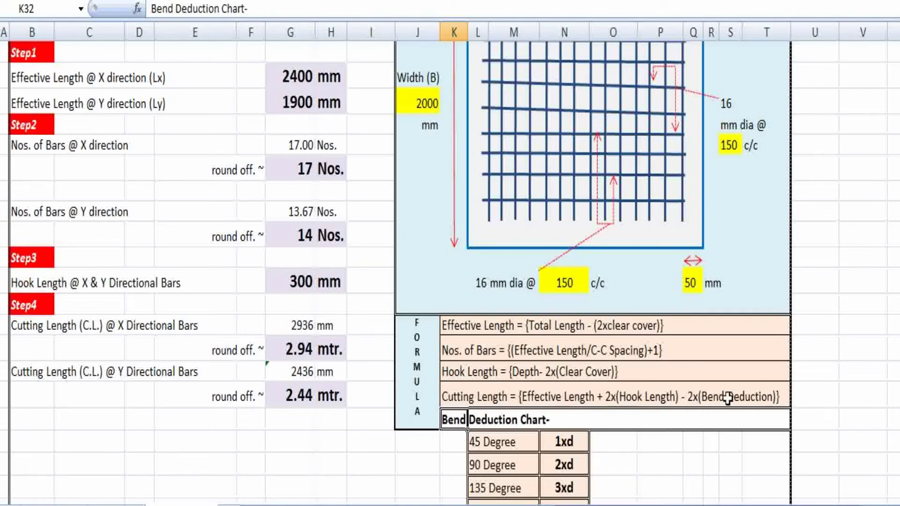
{"action": "scroll", "coordinate": [718, 368], "scroll_direction": "down", "scroll_amount": 1}
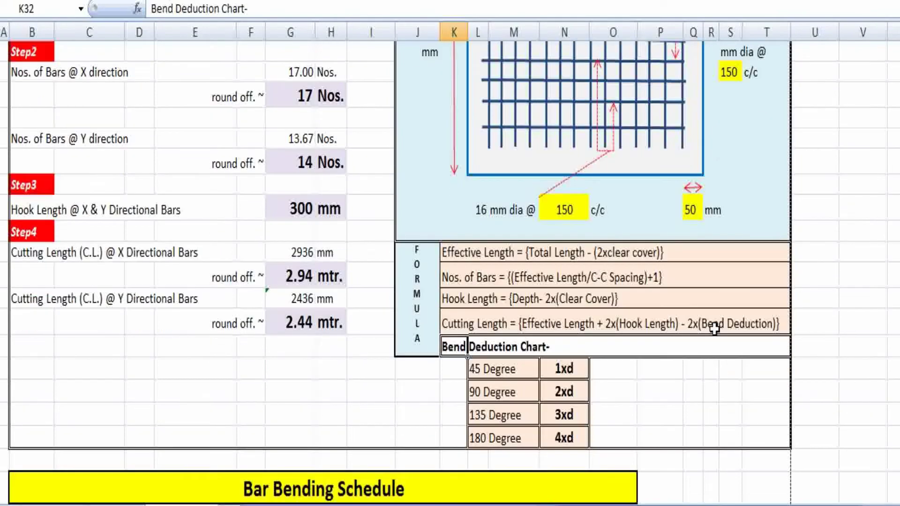
{"action": "scroll", "coordinate": [714, 328], "scroll_direction": "up", "scroll_amount": 1}
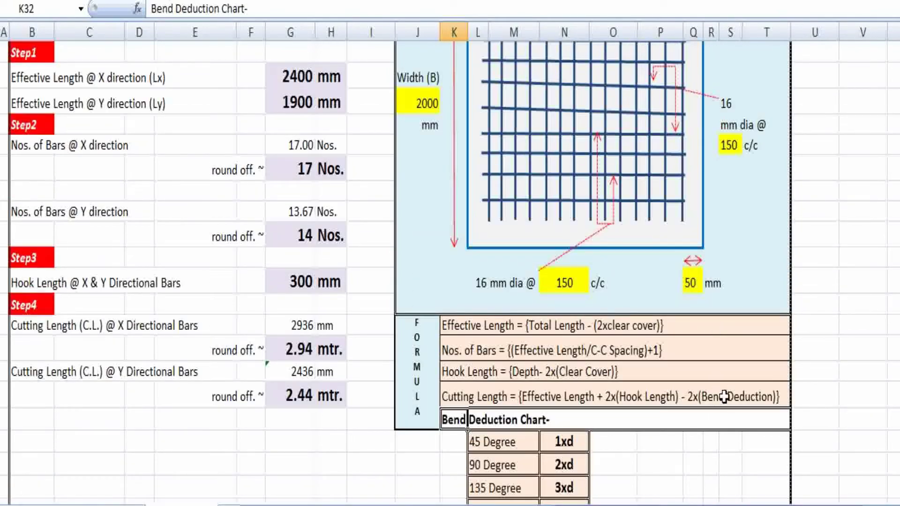
Step: Compare the bar bends in the footing section drawing with the angles and deductions in the Bend Deduction Chart
{"action": "scroll", "coordinate": [567, 328], "scroll_direction": "up", "scroll_amount": 5}
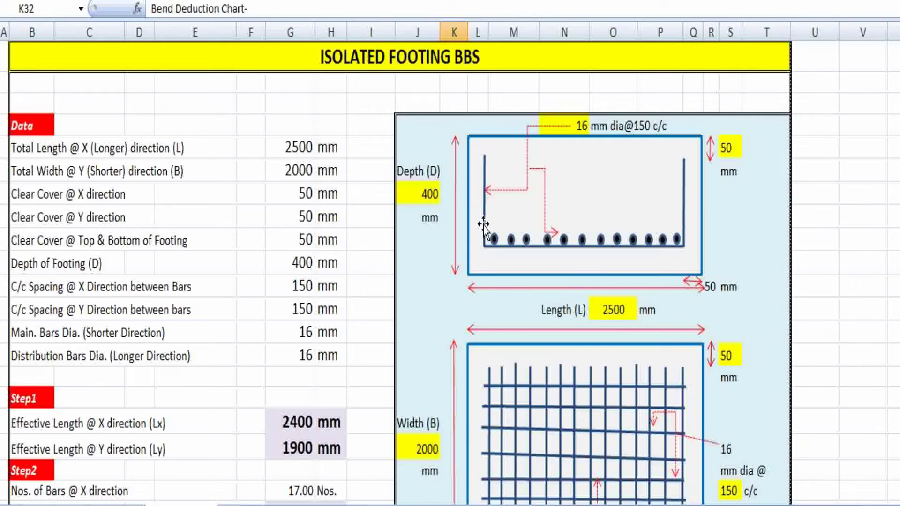
{"action": "scroll", "coordinate": [483, 225], "scroll_direction": "down", "scroll_amount": 7}
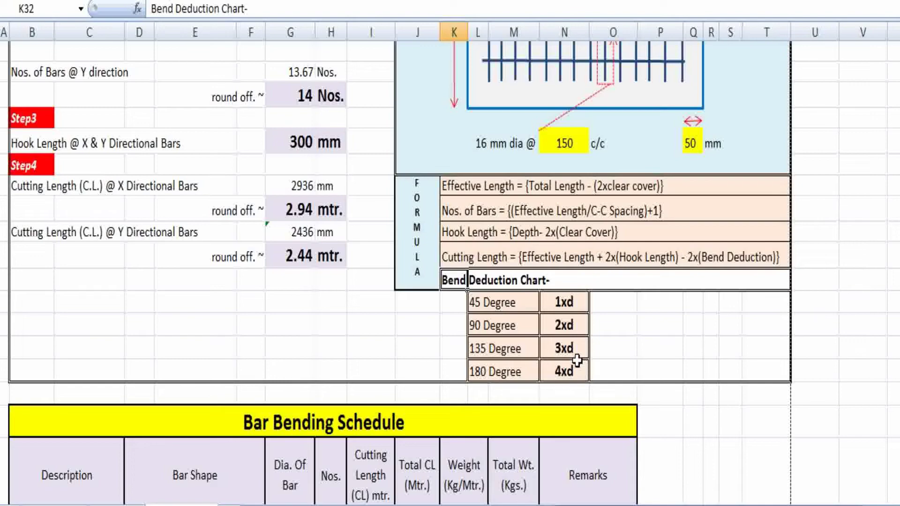
{"action": "scroll", "coordinate": [570, 356], "scroll_direction": "up", "scroll_amount": 7}
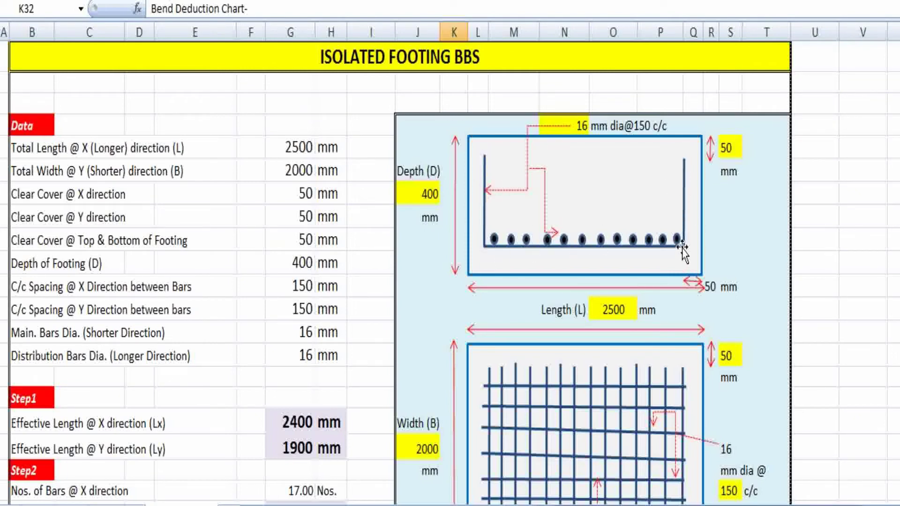
{"action": "scroll", "coordinate": [682, 239], "scroll_direction": "down", "scroll_amount": 6}
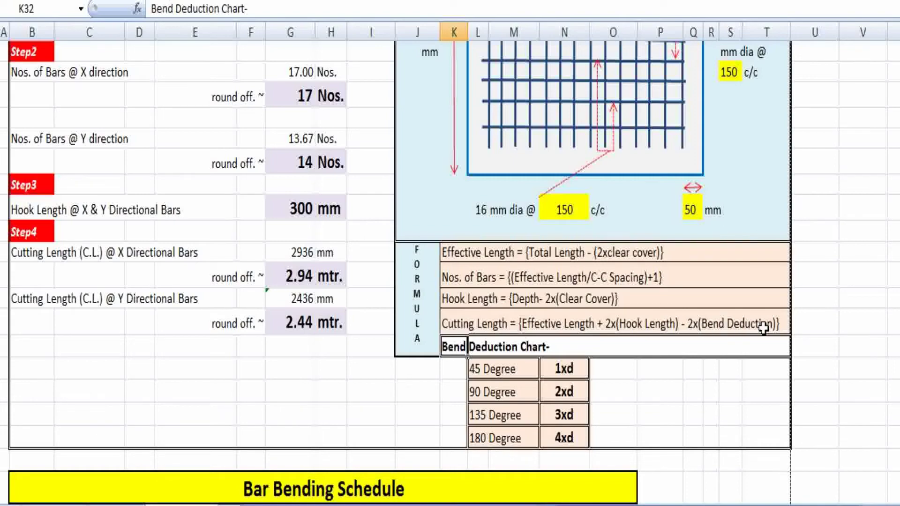
{"action": "scroll", "coordinate": [706, 328], "scroll_direction": "up", "scroll_amount": 6}
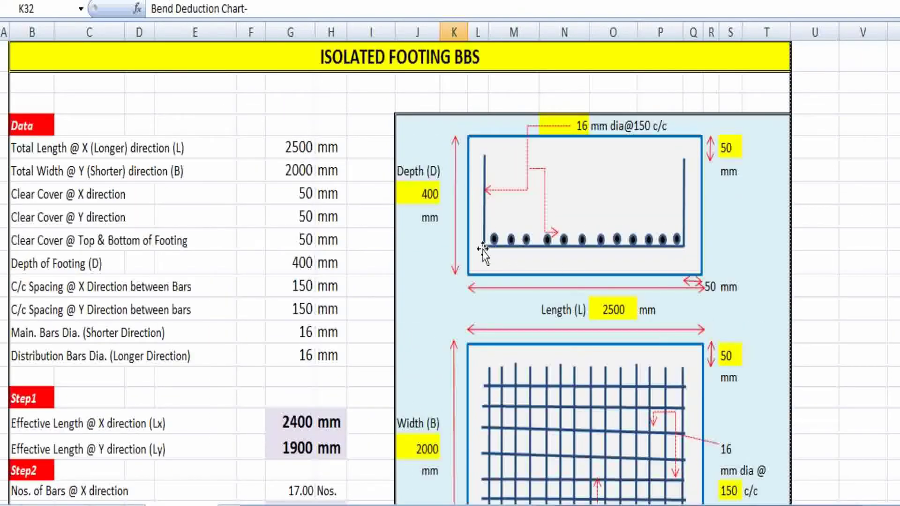
Step: Trace the cell references in the X directional bars' cutting length formula to the effective length, hook length and distribution bar diameter
{"action": "scroll", "coordinate": [626, 257], "scroll_direction": "down", "scroll_amount": 5}
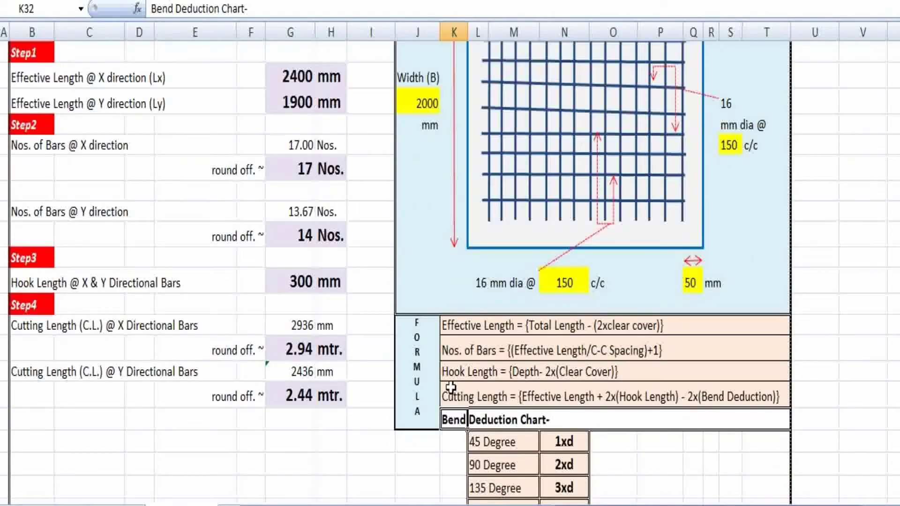
{"action": "double_click", "coordinate": [293, 324]}
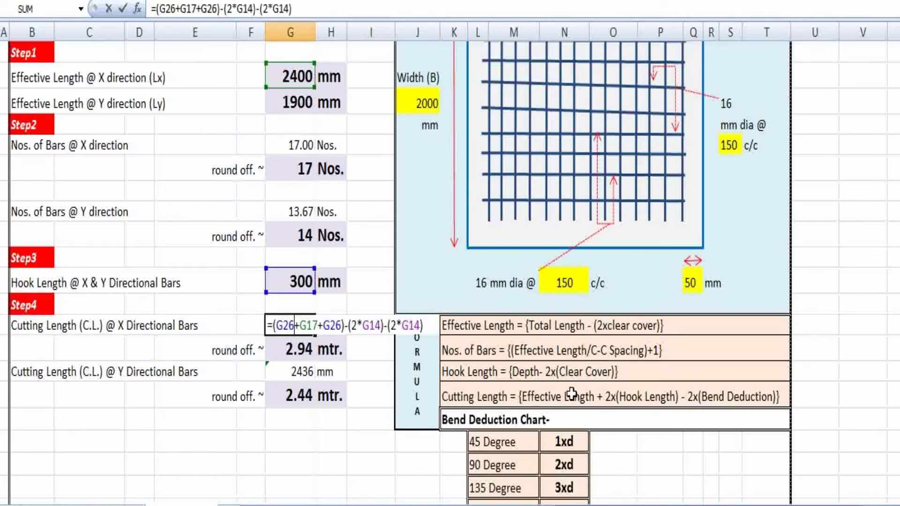
{"action": "scroll", "coordinate": [335, 351], "scroll_direction": "up", "scroll_amount": 3}
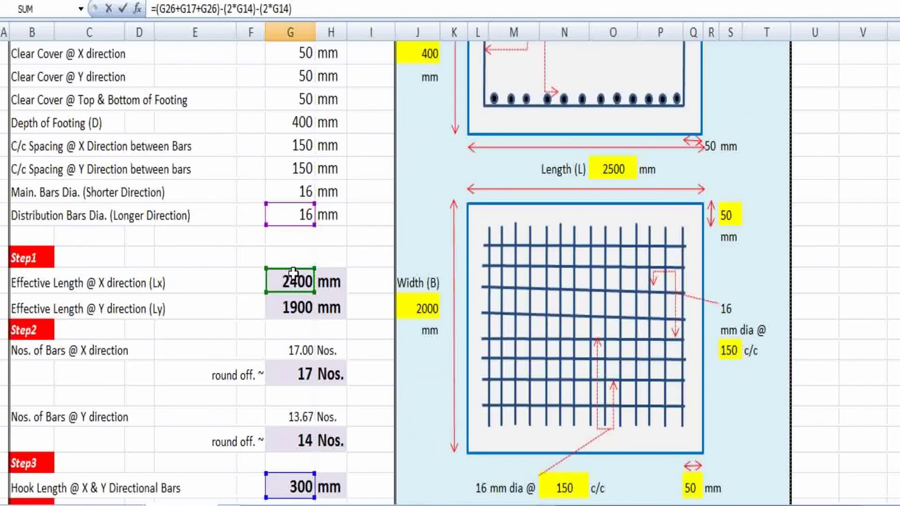
{"action": "scroll", "coordinate": [308, 255], "scroll_direction": "down", "scroll_amount": 2}
{"action": "scroll", "coordinate": [261, 385], "scroll_direction": "up", "scroll_amount": 2}
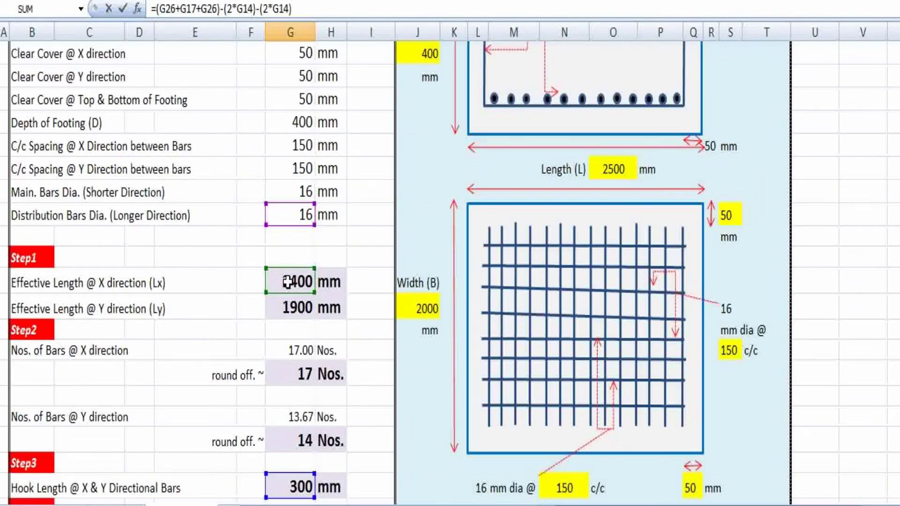
{"action": "scroll", "coordinate": [309, 332], "scroll_direction": "down", "scroll_amount": 2}
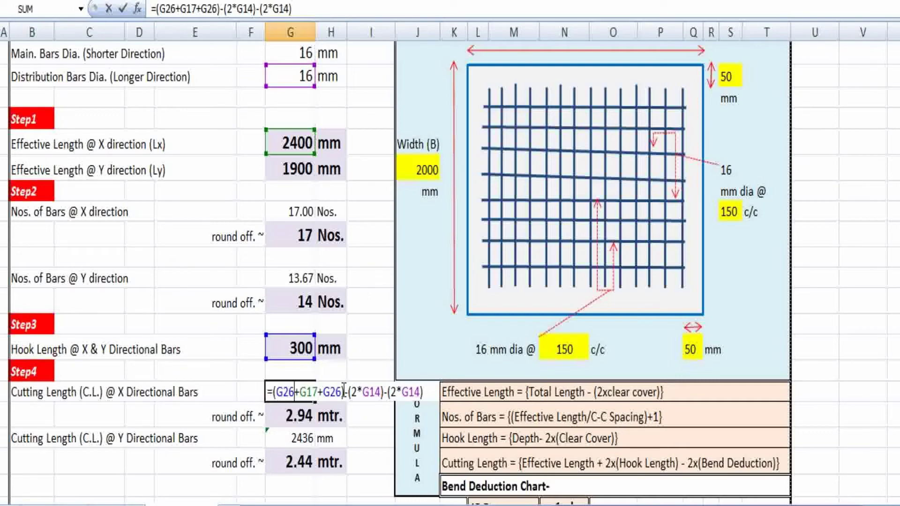
{"action": "key", "text": "ctrl+Return"}
Step: Inspect the round-off formula that converts the X directional bars' cutting length to metres
{"action": "left_click", "coordinate": [349, 423]}
{"action": "left_click", "coordinate": [307, 421]}
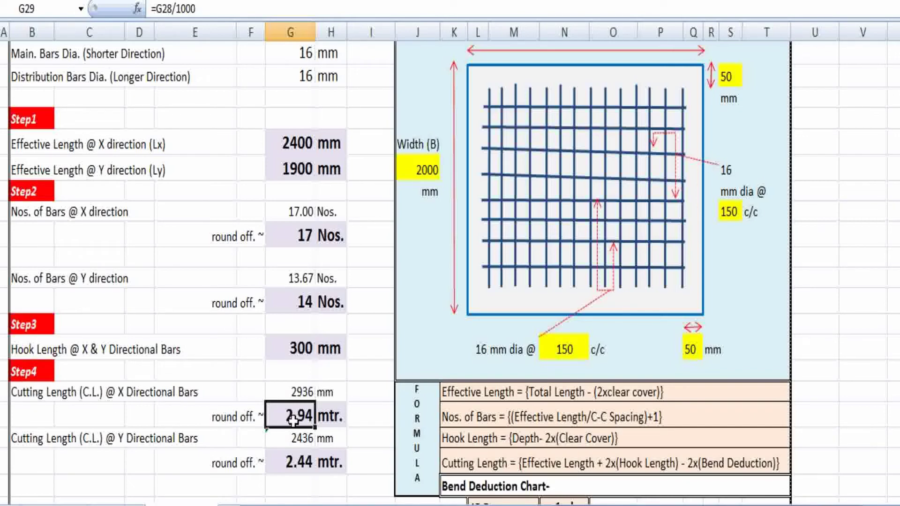
{"action": "scroll", "coordinate": [370, 407], "scroll_direction": "down", "scroll_amount": 1}
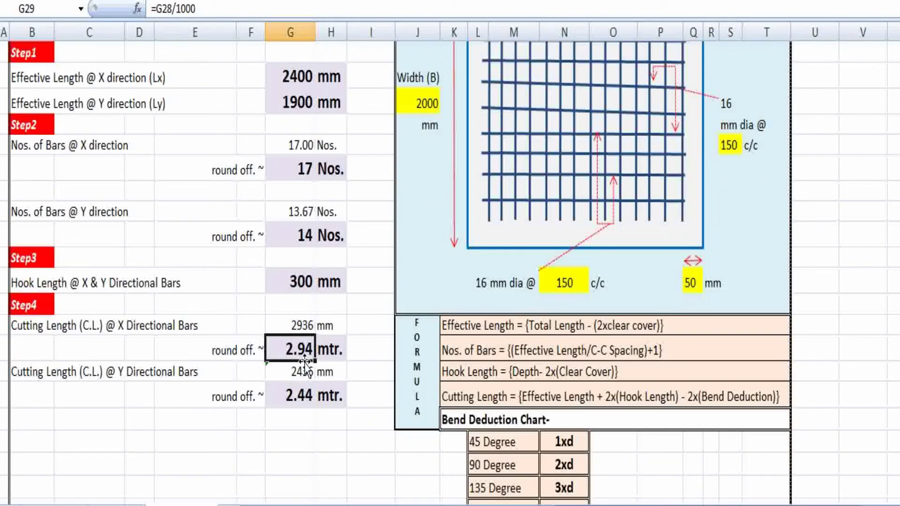
{"action": "left_click", "coordinate": [361, 350]}
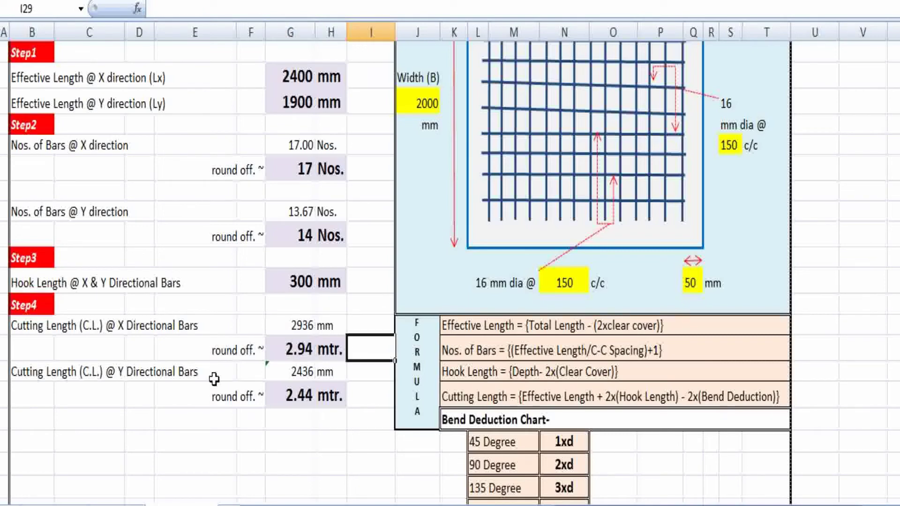
Step: Trace the Y directional bars' cutting length formula to its effective length, hook length and main bar diameter cells
{"action": "left_click", "coordinate": [28, 373]}
{"action": "scroll", "coordinate": [375, 396], "scroll_direction": "up", "scroll_amount": 1}
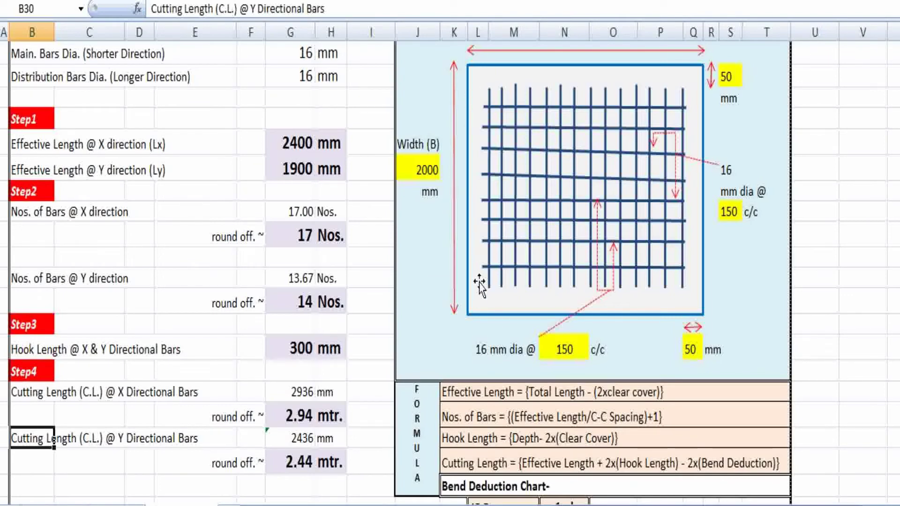
{"action": "double_click", "coordinate": [302, 438]}
{"action": "scroll", "coordinate": [381, 413], "scroll_direction": "up", "scroll_amount": 1}
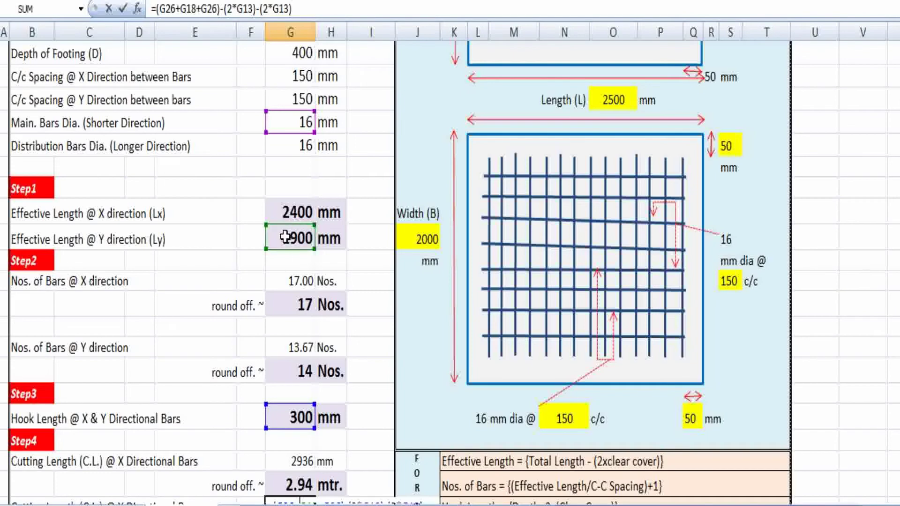
{"action": "scroll", "coordinate": [317, 279], "scroll_direction": "down", "scroll_amount": 1}
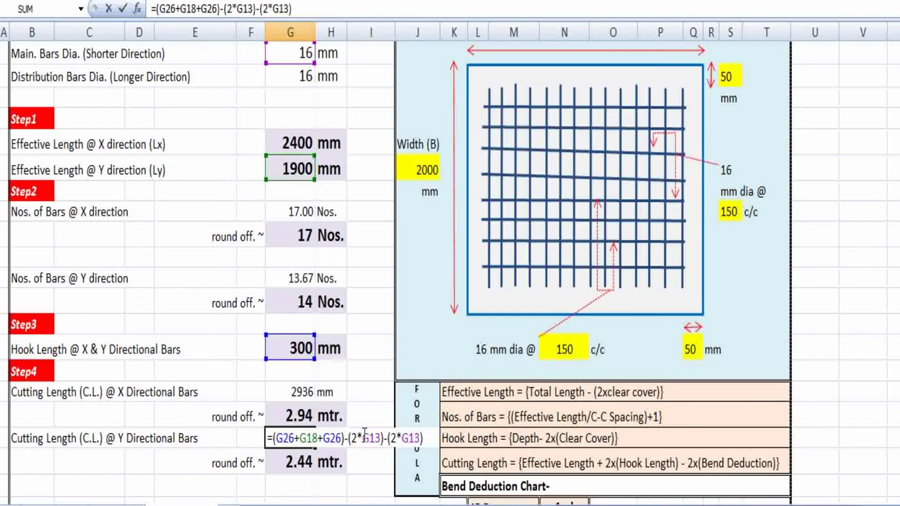
{"action": "scroll", "coordinate": [364, 372], "scroll_direction": "up", "scroll_amount": 1}
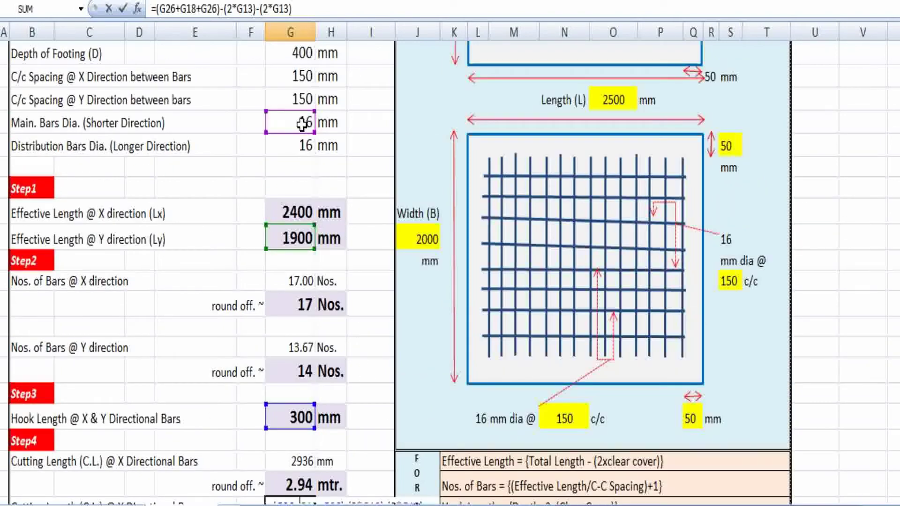
{"action": "scroll", "coordinate": [383, 291], "scroll_direction": "down", "scroll_amount": 2}
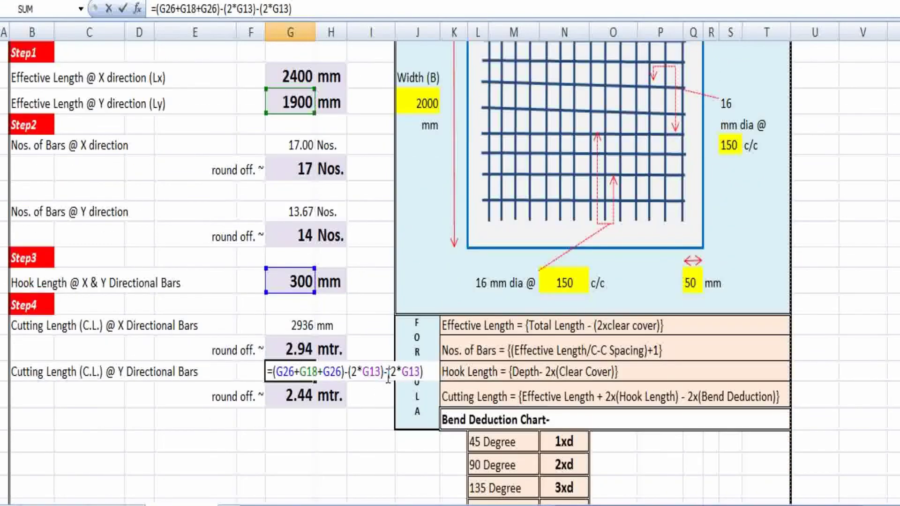
{"action": "key", "text": "ctrl+Return"}
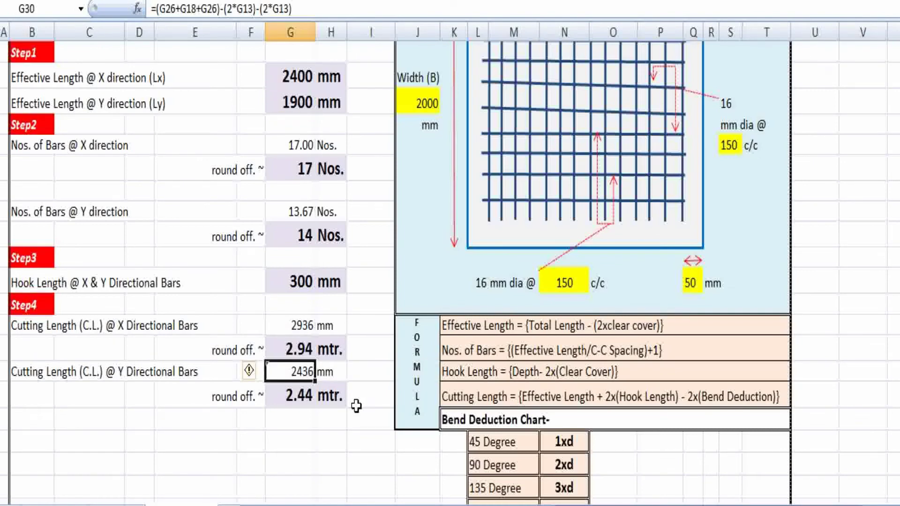
{"action": "left_click", "coordinate": [356, 405]}
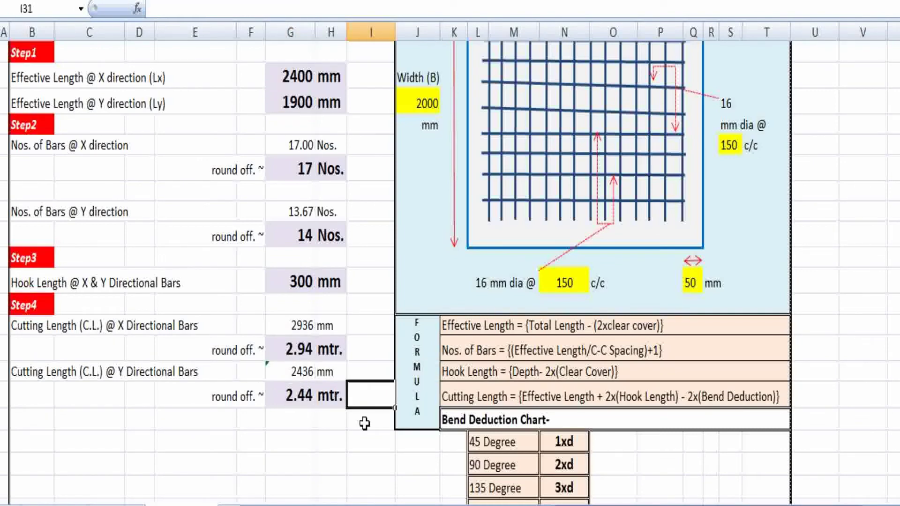
{"action": "left_click", "coordinate": [364, 423]}
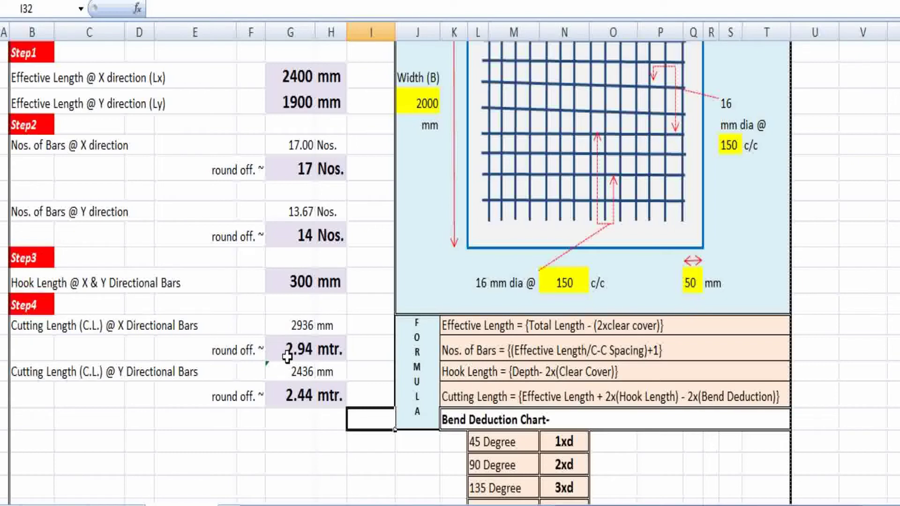
Step: Compare the rounded X and Y cutting lengths in Step4 with the bars drawn in the footing plan
{"action": "key", "text": "Down"}
{"action": "key", "text": "Down"}
{"action": "key", "text": "Right"}
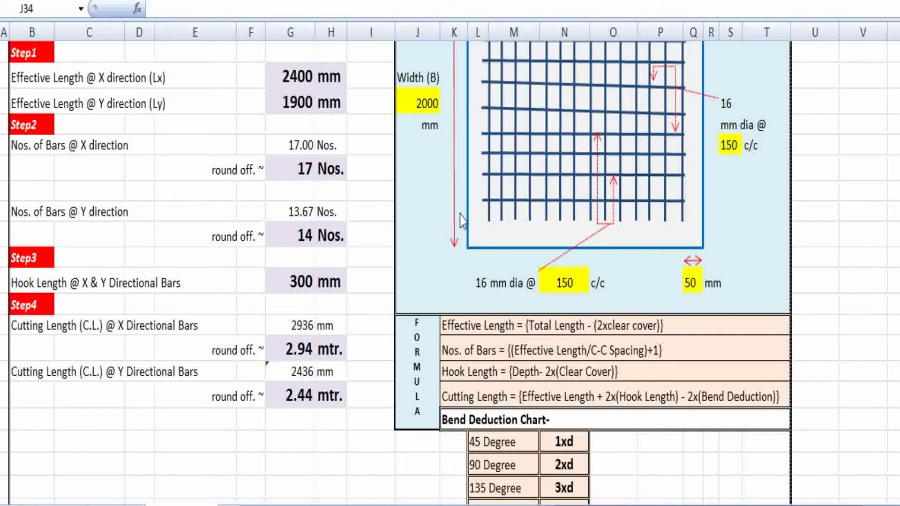
{"action": "scroll", "coordinate": [460, 215], "scroll_direction": "up", "scroll_amount": 2}
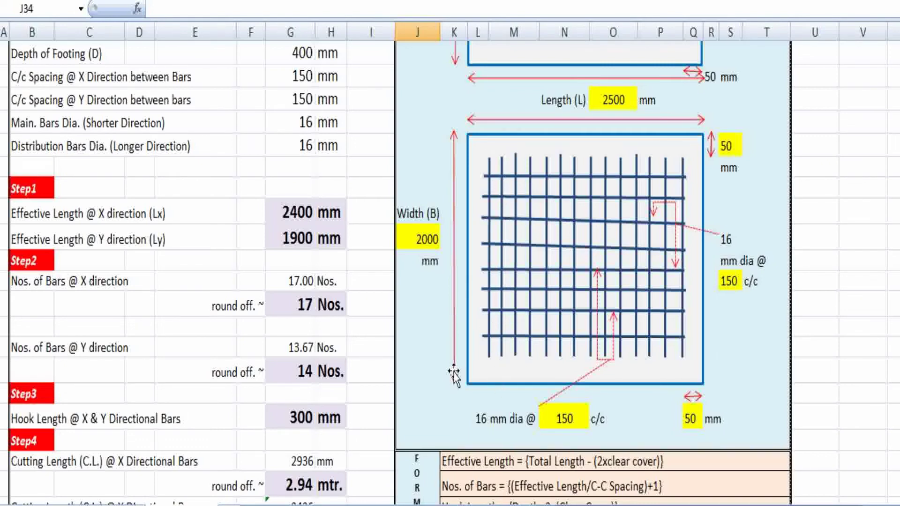
{"action": "scroll", "coordinate": [393, 445], "scroll_direction": "down", "scroll_amount": 1}
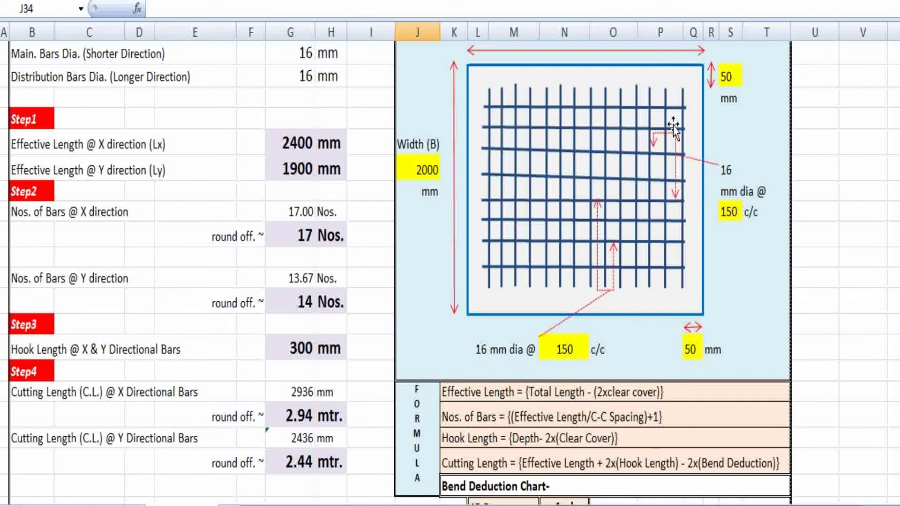
{"action": "scroll", "coordinate": [278, 395], "scroll_direction": "down", "scroll_amount": 1}
{"action": "left_click", "coordinate": [278, 394]}
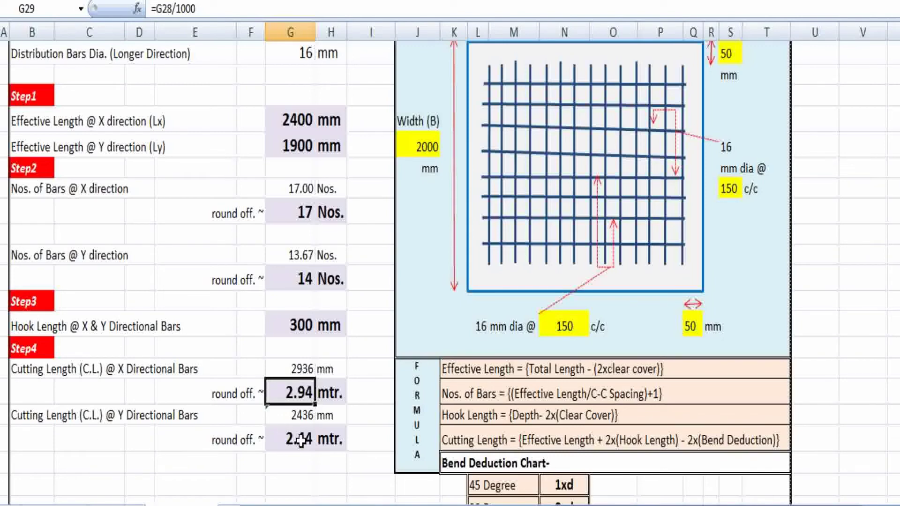
Step: Review the footing data, section and plan drawings, and calculation steps down to the Bend Deduction Chart
{"action": "scroll", "coordinate": [447, 344], "scroll_direction": "up", "scroll_amount": 5}
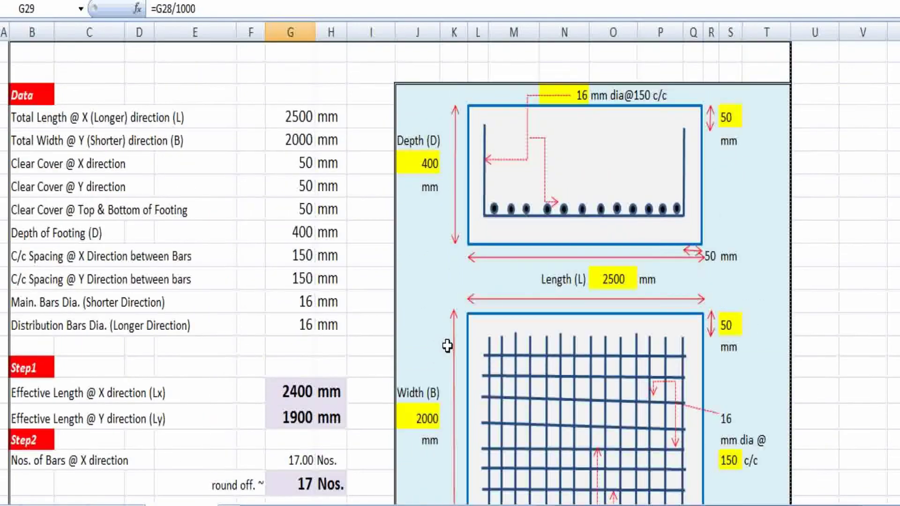
{"action": "scroll", "coordinate": [680, 206], "scroll_direction": "down", "scroll_amount": 1}
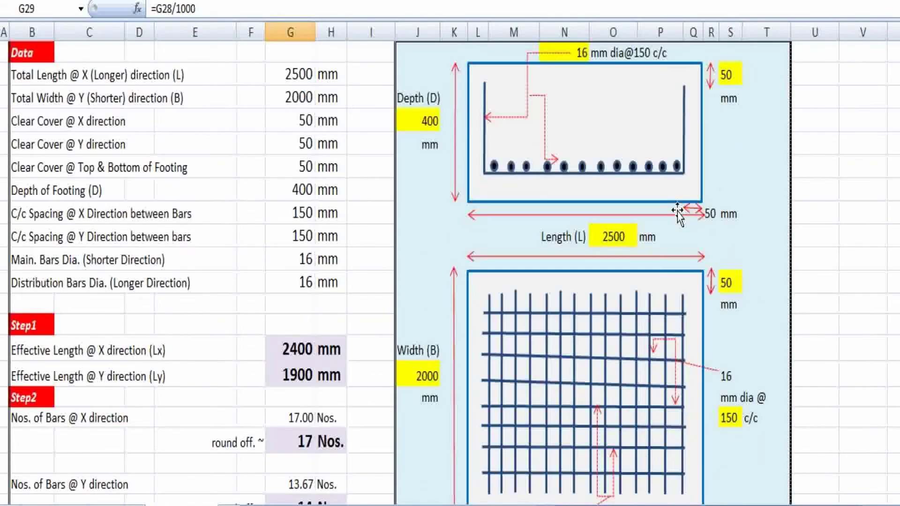
{"action": "scroll", "coordinate": [476, 237], "scroll_direction": "up", "scroll_amount": 1}
{"action": "scroll", "coordinate": [424, 251], "scroll_direction": "down", "scroll_amount": 4}
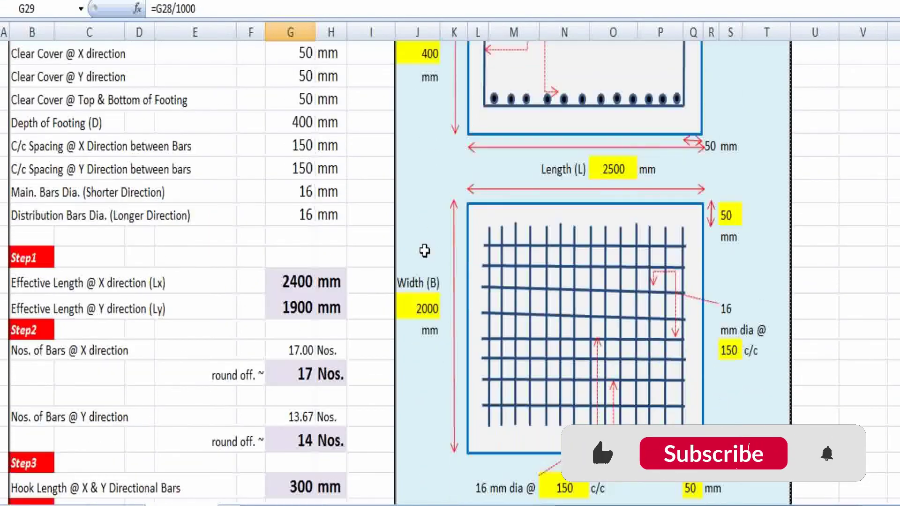
{"action": "scroll", "coordinate": [424, 250], "scroll_direction": "down", "scroll_amount": 2}
{"action": "left_click", "coordinate": [368, 348]}
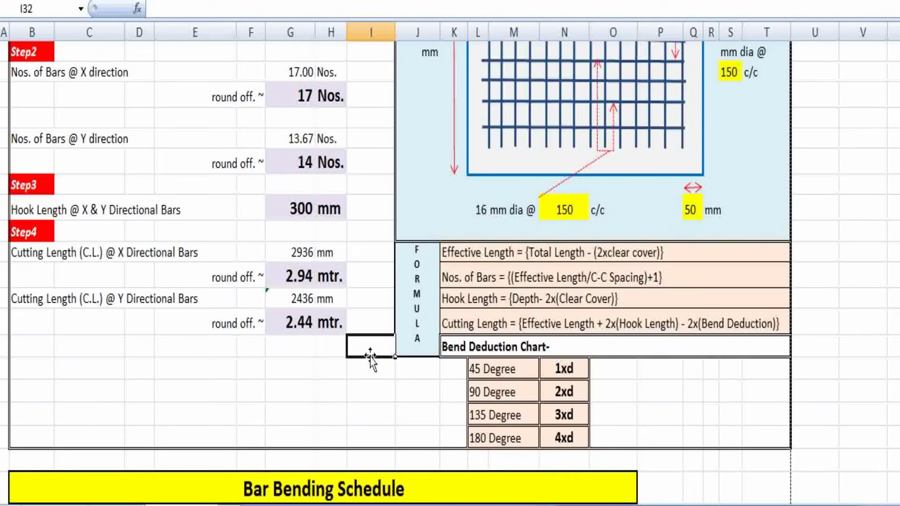
Step: Compare the main bars' Nos. entry in the Bar Bending Schedule with the rounded Y direction bar count in Step2
{"action": "scroll", "coordinate": [276, 162], "scroll_direction": "down", "scroll_amount": 5}
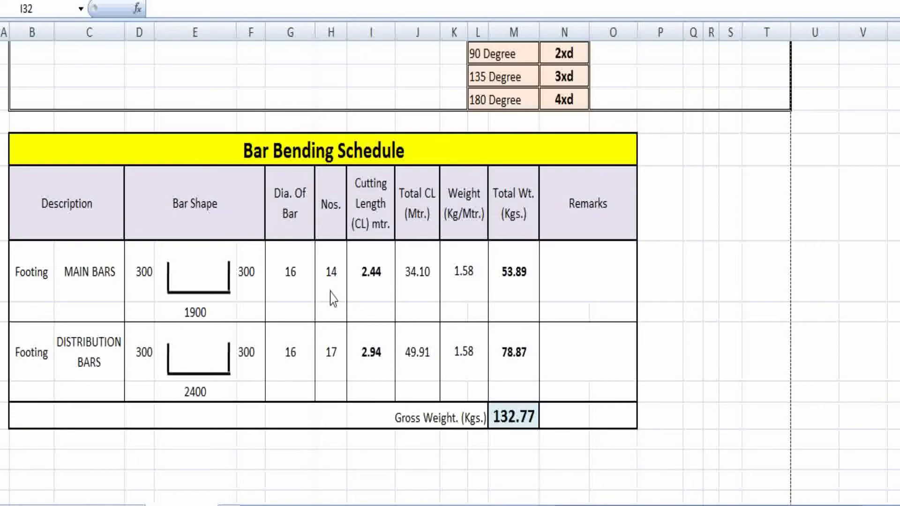
{"action": "scroll", "coordinate": [370, 281], "scroll_direction": "up", "scroll_amount": 6}
{"action": "scroll", "coordinate": [344, 230], "scroll_direction": "up", "scroll_amount": 2}
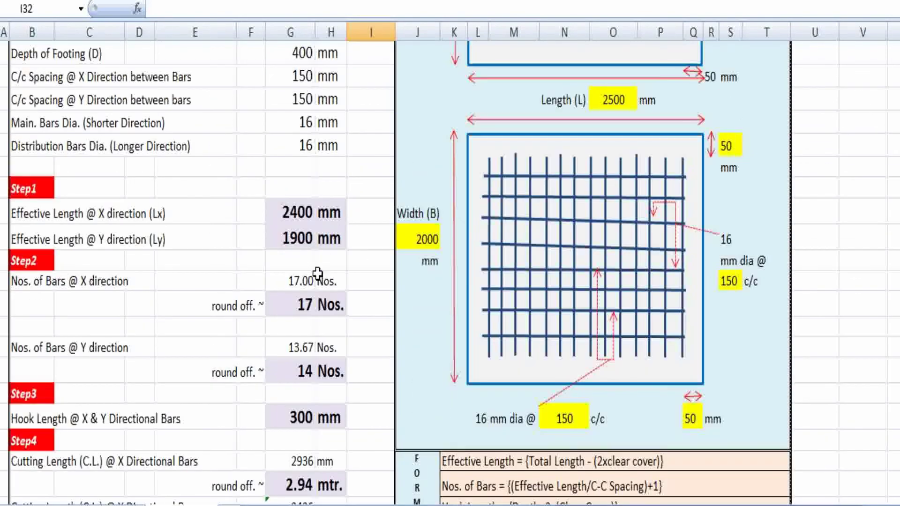
{"action": "scroll", "coordinate": [344, 235], "scroll_direction": "down", "scroll_amount": 1}
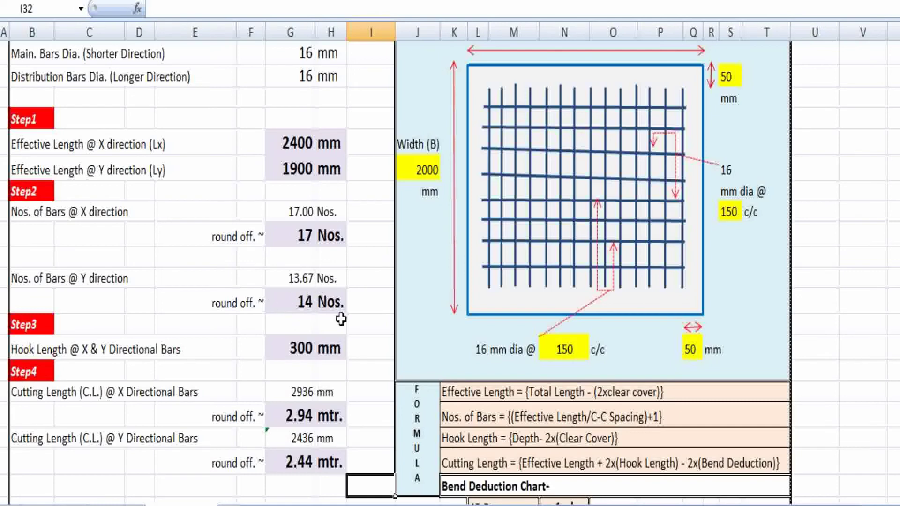
{"action": "scroll", "coordinate": [342, 318], "scroll_direction": "down", "scroll_amount": 5}
{"action": "left_click", "coordinate": [330, 417]}
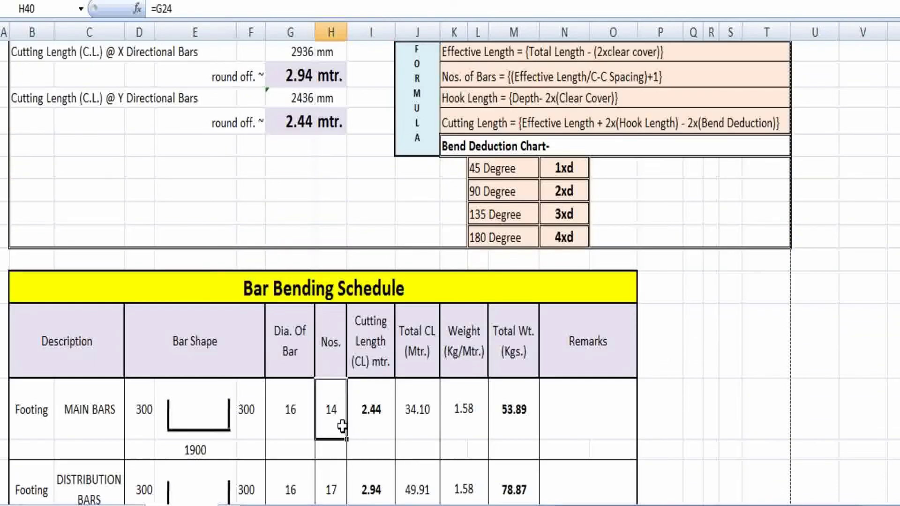
Step: Check the main bars' Cutting Length entry in the schedule against the rounded Y directional cutting length in Step4
{"action": "left_click", "coordinate": [391, 432]}
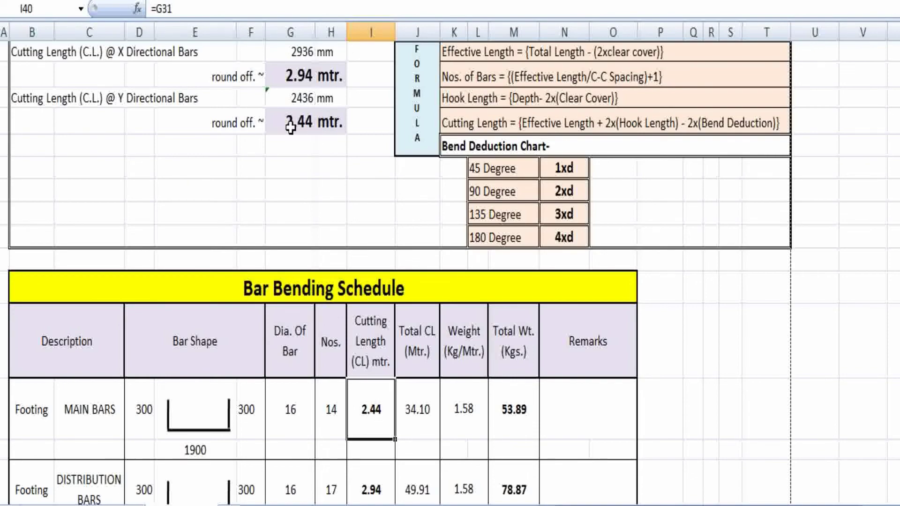
{"action": "scroll", "coordinate": [421, 424], "scroll_direction": "down", "scroll_amount": 1}
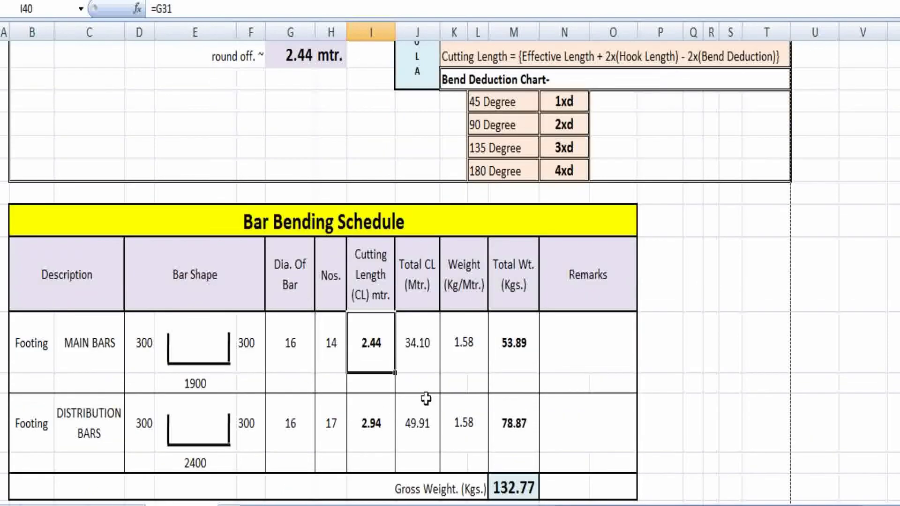
{"action": "scroll", "coordinate": [407, 328], "scroll_direction": "up", "scroll_amount": 1}
{"action": "scroll", "coordinate": [422, 291], "scroll_direction": "down", "scroll_amount": 2}
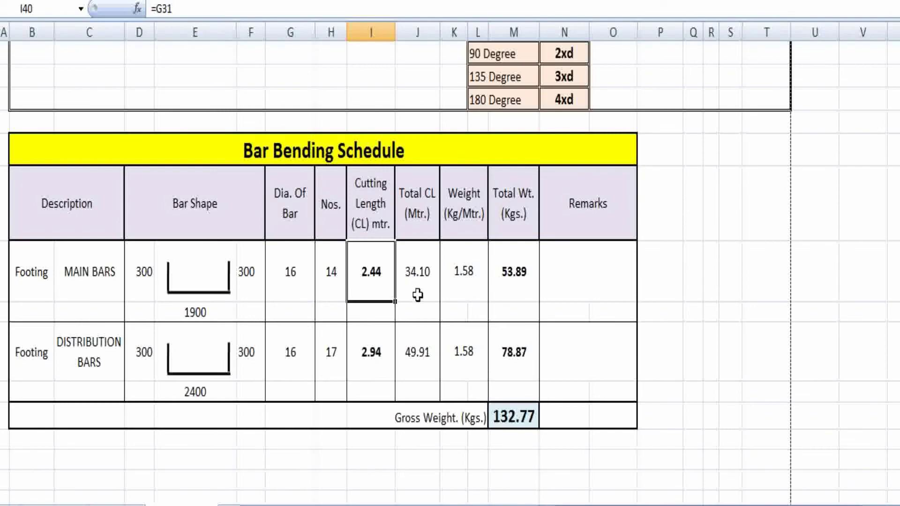
Step: Inspect the Total CL, Weight and Total Wt. formulas in the schedule's main bars row
{"action": "left_click", "coordinate": [416, 294]}
{"action": "double_click", "coordinate": [413, 281]}
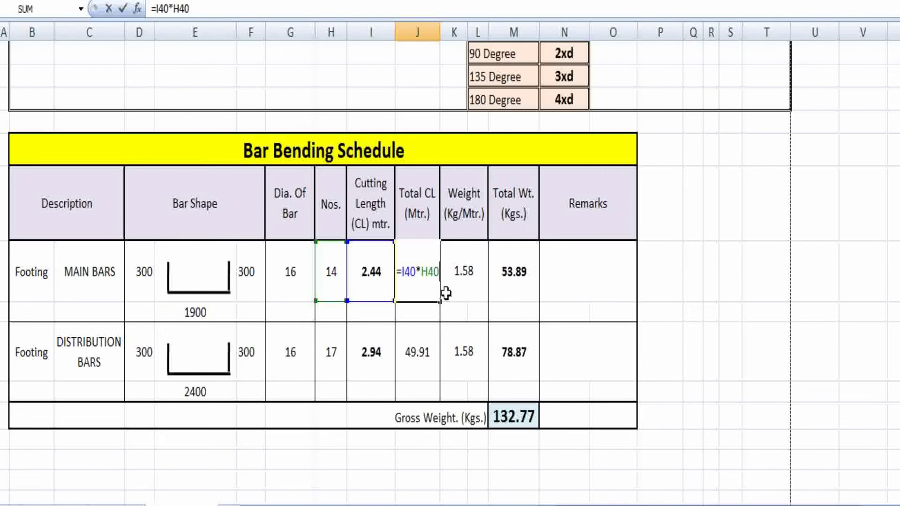
{"action": "key", "text": "Escape"}
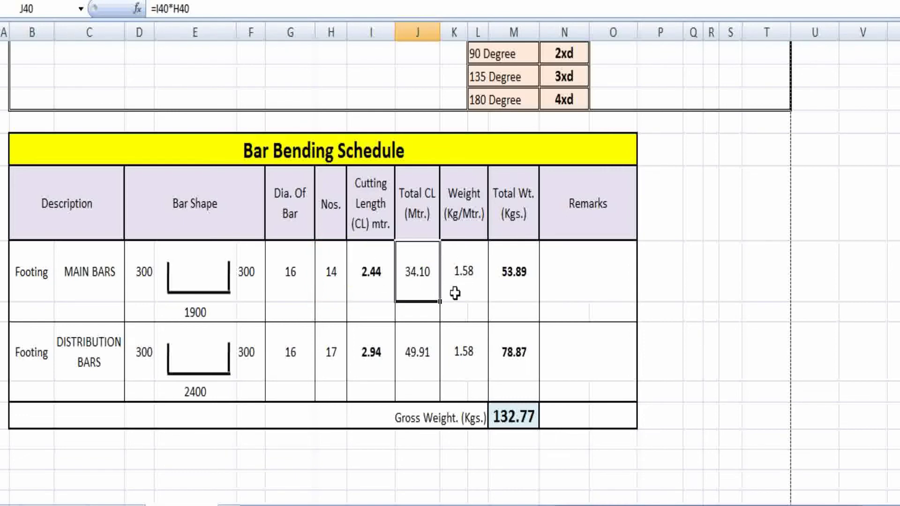
{"action": "left_click", "coordinate": [459, 289]}
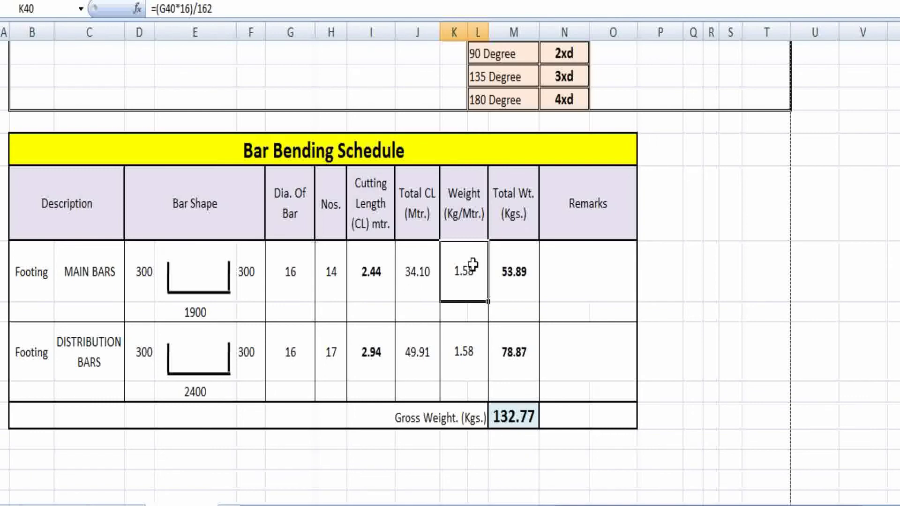
{"action": "left_click", "coordinate": [500, 281]}
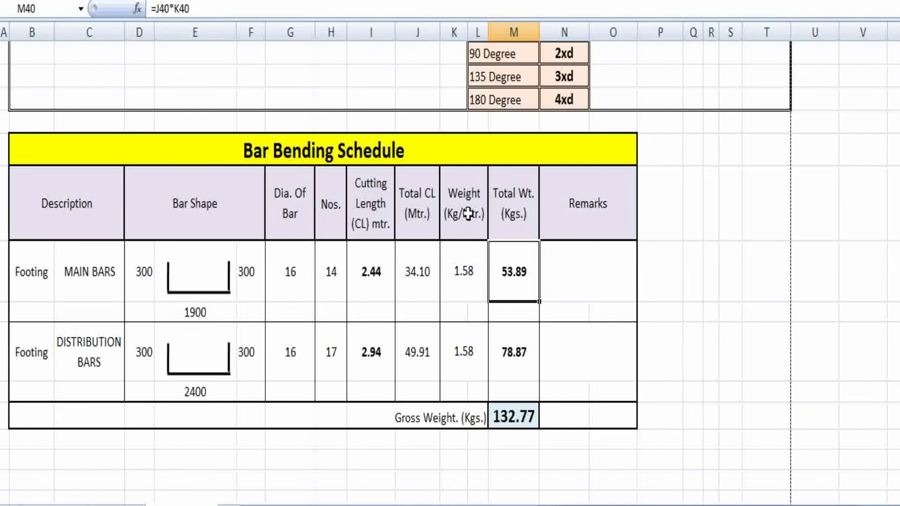
Step: Recheck how the main bars' Weight per metre and Total Wt. are calculated in the Bar Bending Schedule
{"action": "double_click", "coordinate": [462, 261]}
{"action": "key", "text": "Escape"}
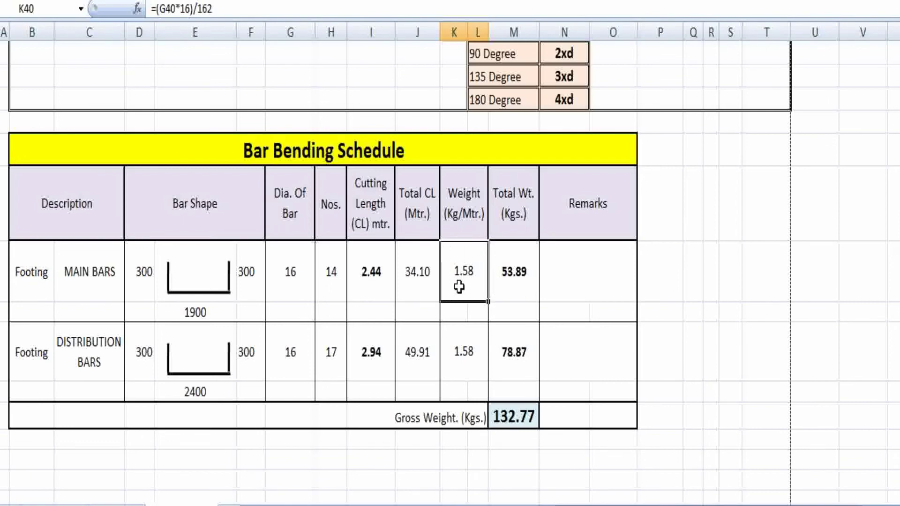
{"action": "double_click", "coordinate": [527, 288]}
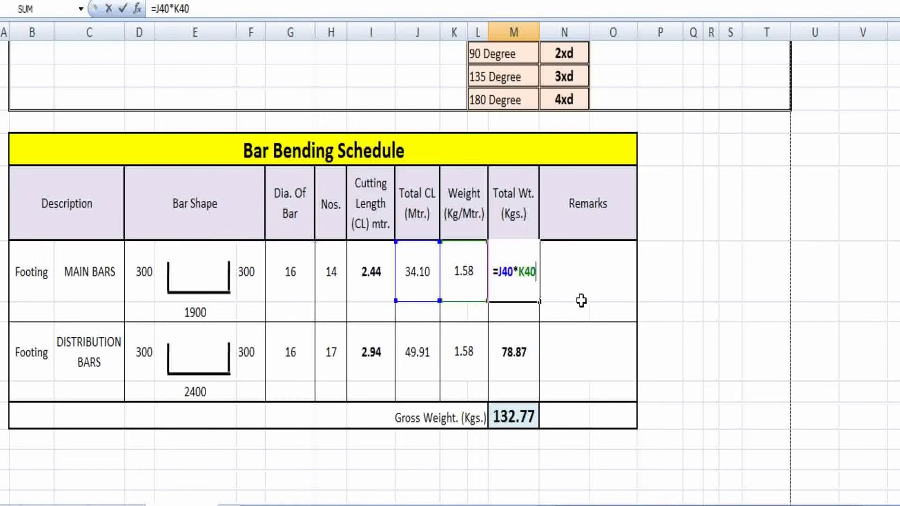
{"action": "key", "text": "ctrl+Return"}
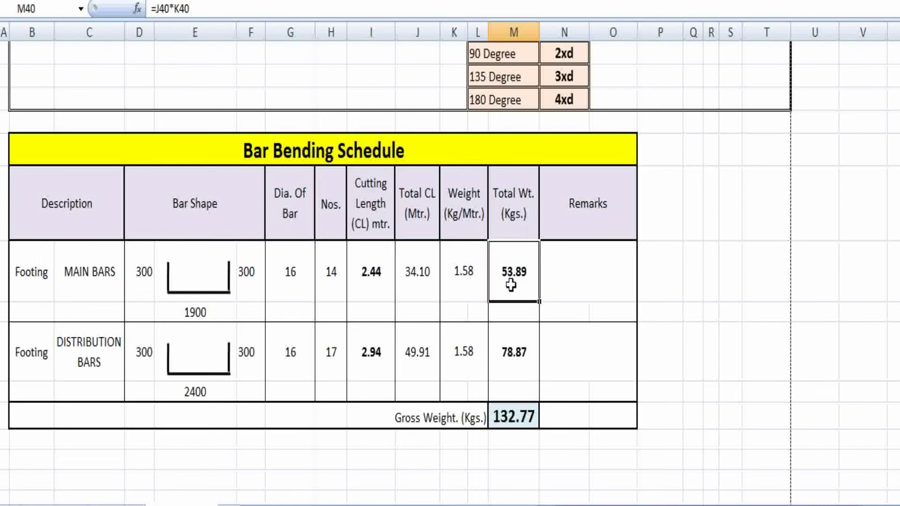
Step: Compare the distribution bars row with the calculation steps and inspect its Total CL and Total Wt. formulas
{"action": "scroll", "coordinate": [541, 283], "scroll_direction": "down", "scroll_amount": 1}
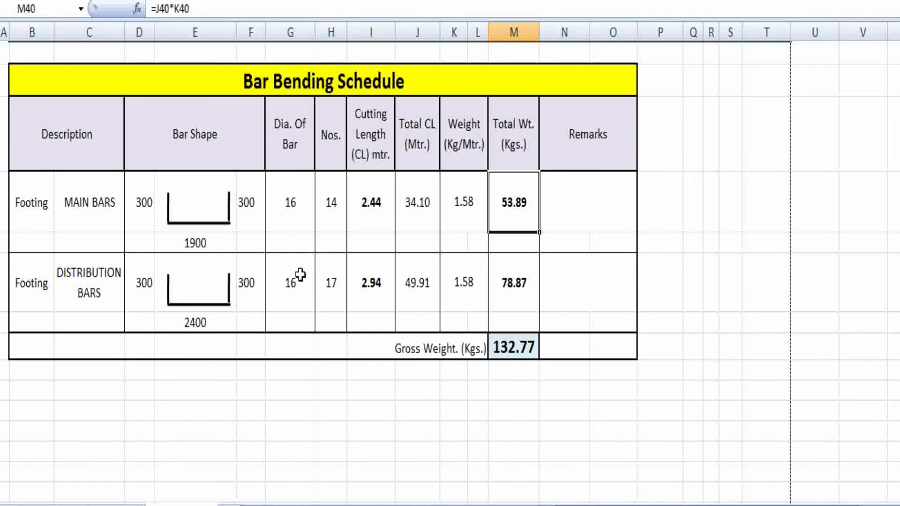
{"action": "scroll", "coordinate": [336, 285], "scroll_direction": "up", "scroll_amount": 4}
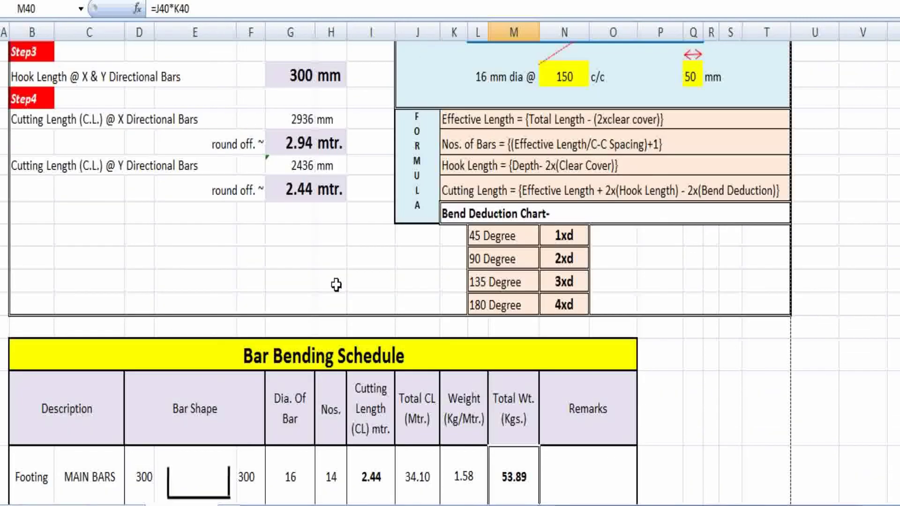
{"action": "scroll", "coordinate": [336, 285], "scroll_direction": "up", "scroll_amount": 2}
{"action": "scroll", "coordinate": [314, 197], "scroll_direction": "down", "scroll_amount": 6}
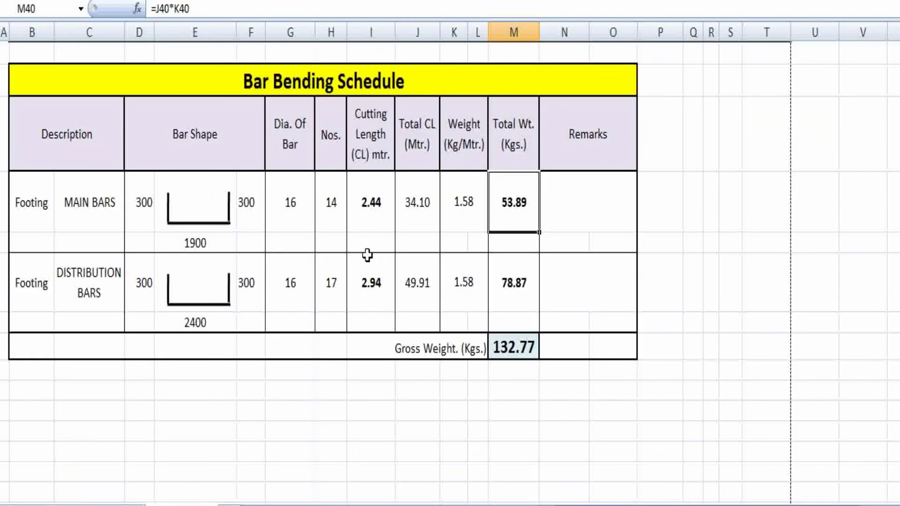
{"action": "double_click", "coordinate": [418, 309]}
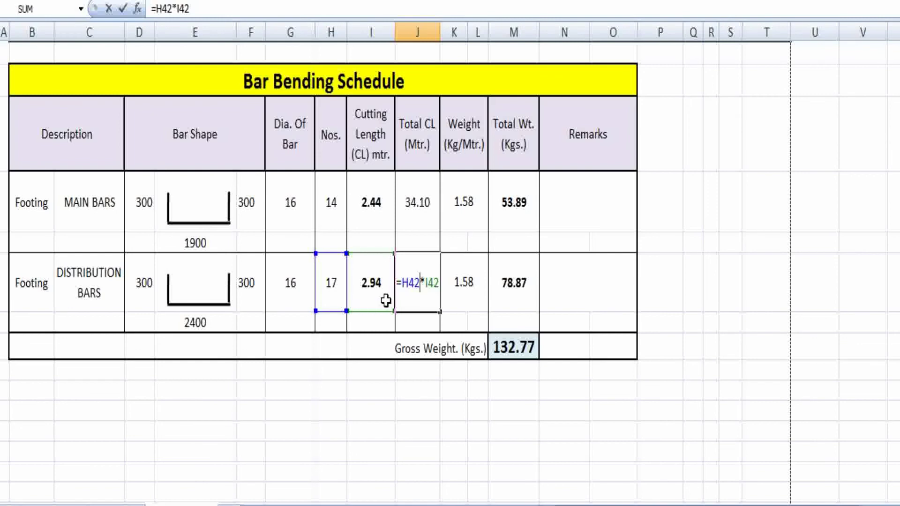
{"action": "key", "text": "ctrl+Return"}
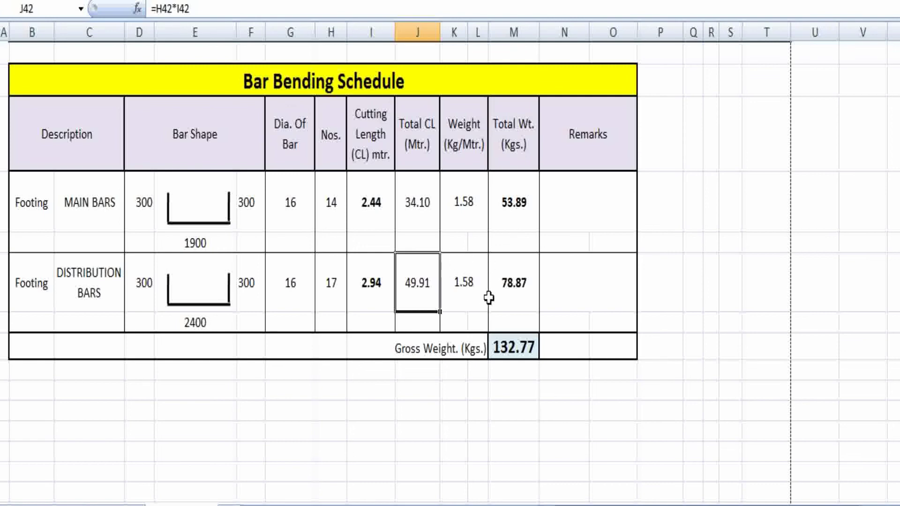
{"action": "left_click", "coordinate": [520, 303]}
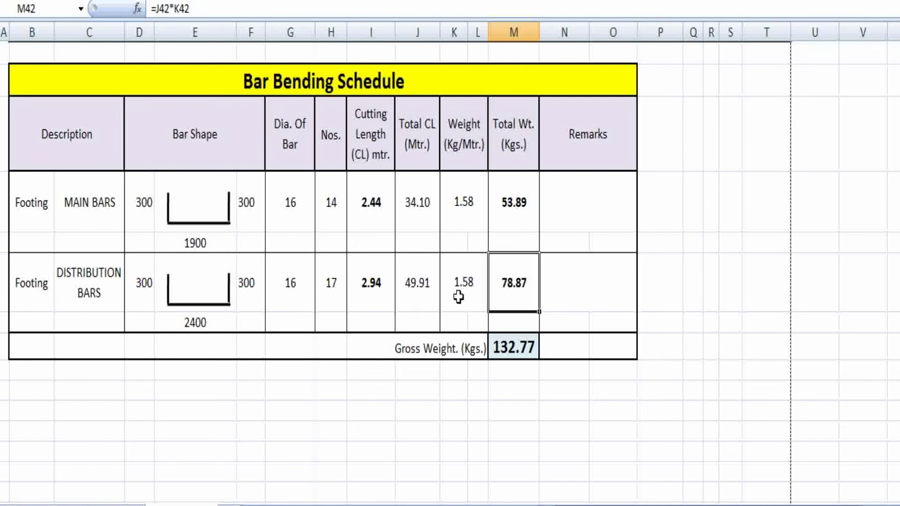
Step: Inspect the Gross Weight sum formula at the end of the Bar Bending Schedule
{"action": "left_click", "coordinate": [565, 311]}
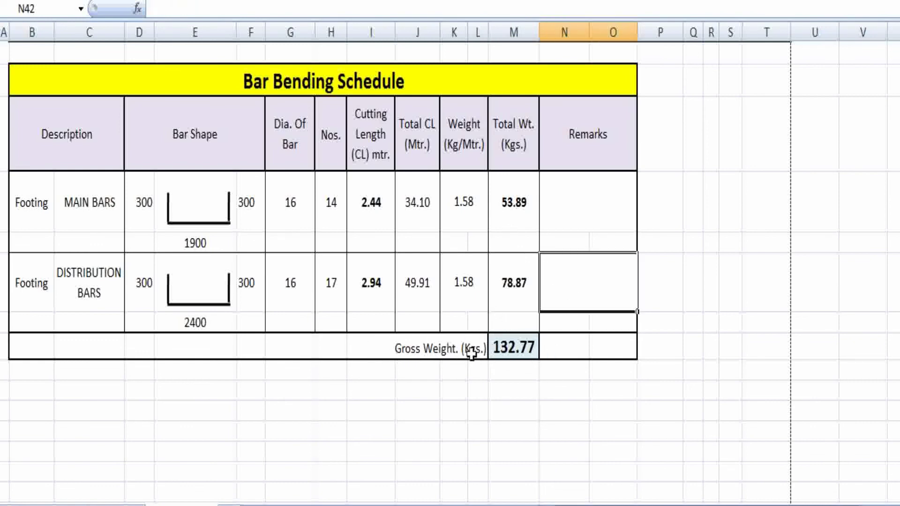
{"action": "left_click", "coordinate": [556, 349]}
{"action": "left_click", "coordinate": [499, 346]}
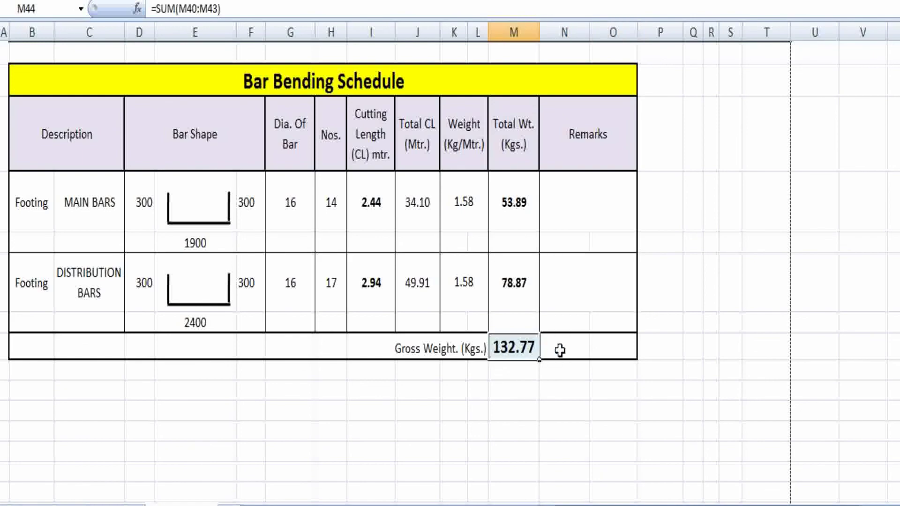
Step: Review the whole isolated footing sheet, from the data and drawings through Step1 to Step4 to the Bar Bending Schedule
{"action": "scroll", "coordinate": [560, 350], "scroll_direction": "up", "scroll_amount": 5}
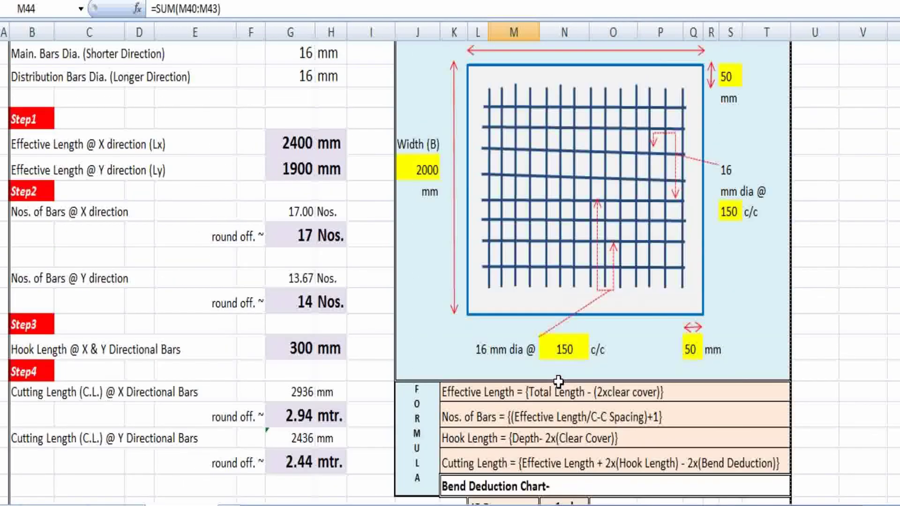
{"action": "scroll", "coordinate": [558, 382], "scroll_direction": "down", "scroll_amount": 5}
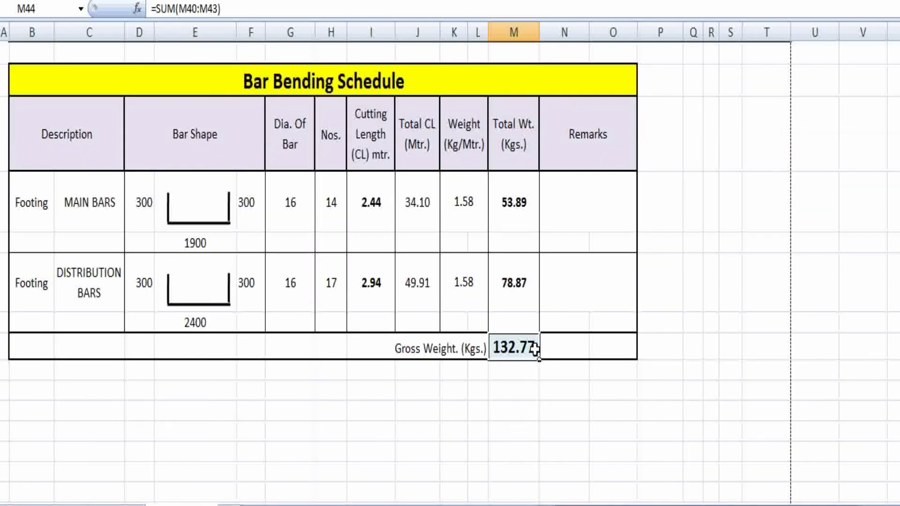
{"action": "scroll", "coordinate": [534, 348], "scroll_direction": "up", "scroll_amount": 10}
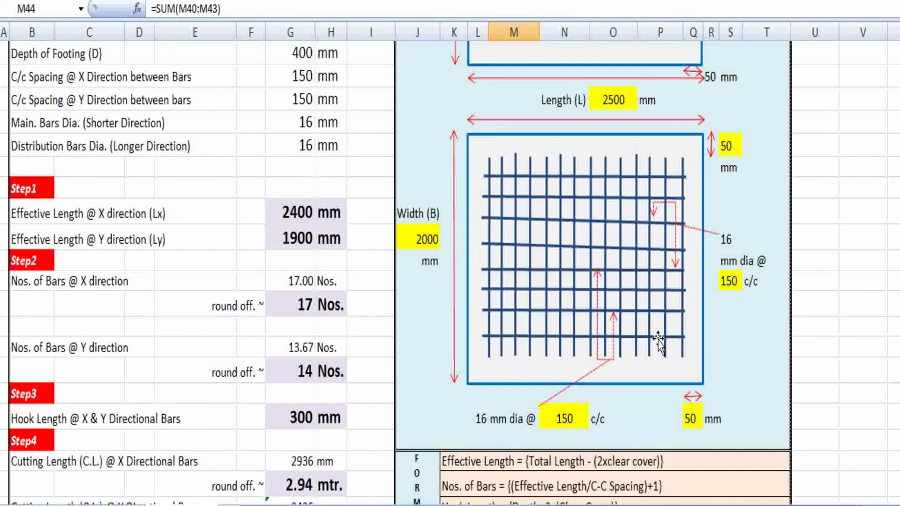
{"action": "scroll", "coordinate": [539, 297], "scroll_direction": "up", "scroll_amount": 3}
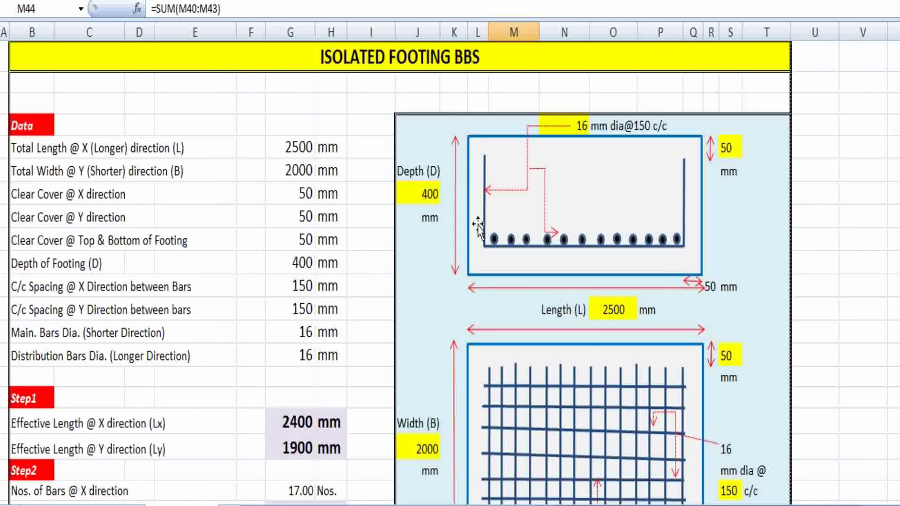
{"action": "scroll", "coordinate": [473, 222], "scroll_direction": "down", "scroll_amount": 15}
{"action": "scroll", "coordinate": [560, 279], "scroll_direction": "up", "scroll_amount": 3}
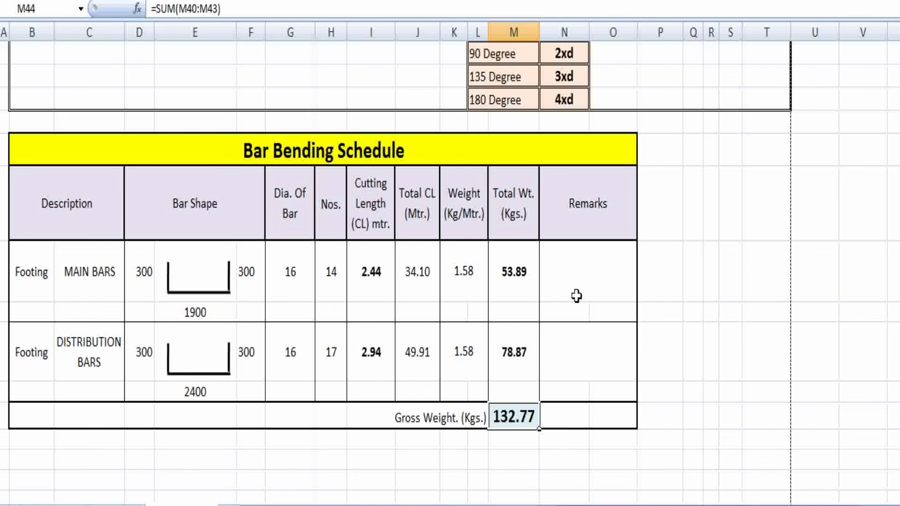
{"action": "scroll", "coordinate": [384, 257], "scroll_direction": "up", "scroll_amount": 10}
{"action": "scroll", "coordinate": [372, 258], "scroll_direction": "down", "scroll_amount": 4}
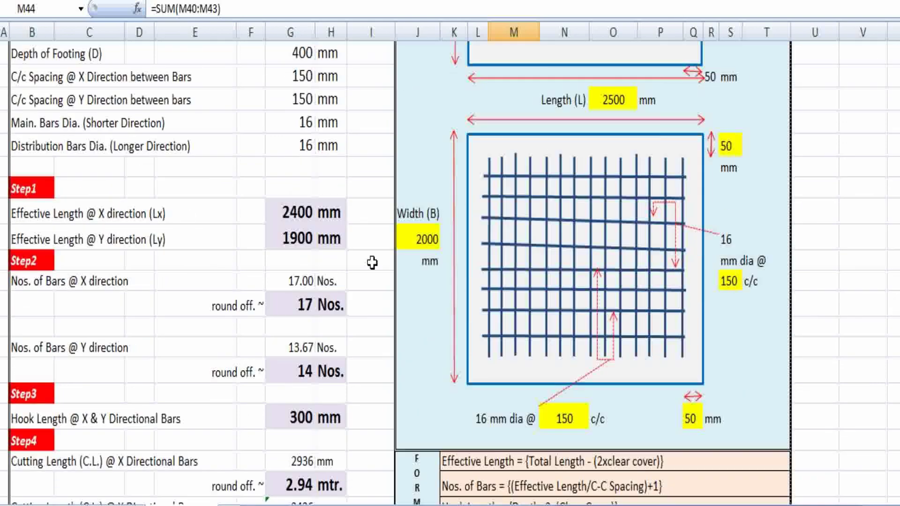
{"action": "scroll", "coordinate": [372, 261], "scroll_direction": "down", "scroll_amount": 2}
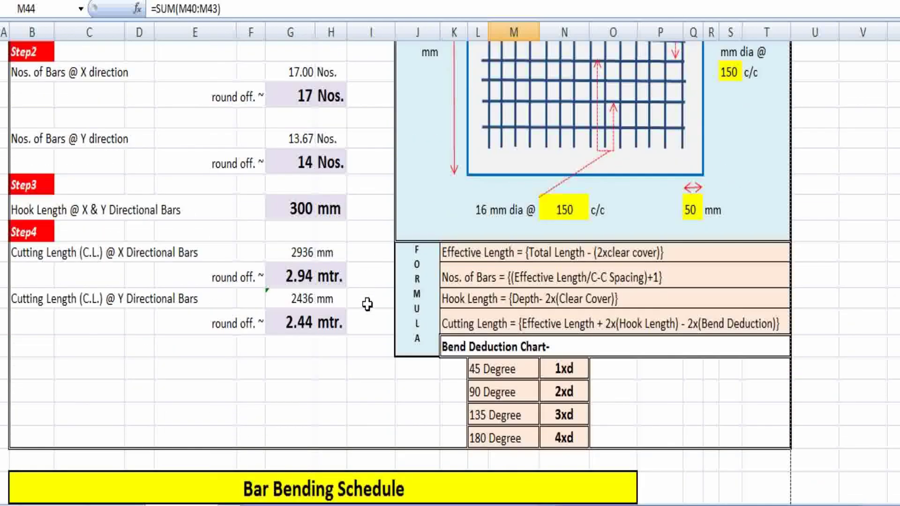
{"action": "scroll", "coordinate": [368, 281], "scroll_direction": "down", "scroll_amount": 4}
{"action": "scroll", "coordinate": [370, 300], "scroll_direction": "down", "scroll_amount": 1}
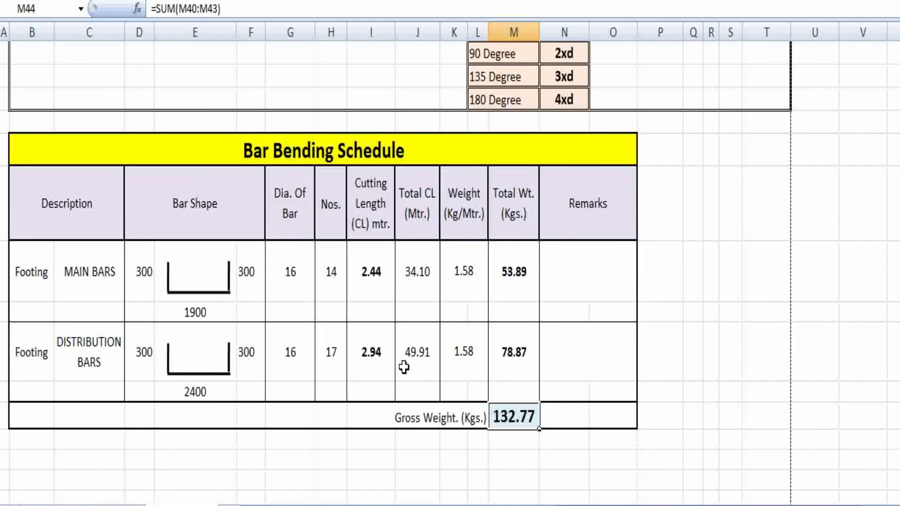
{"action": "scroll", "coordinate": [403, 356], "scroll_direction": "up", "scroll_amount": 5}
{"action": "scroll", "coordinate": [393, 287], "scroll_direction": "up", "scroll_amount": 6}
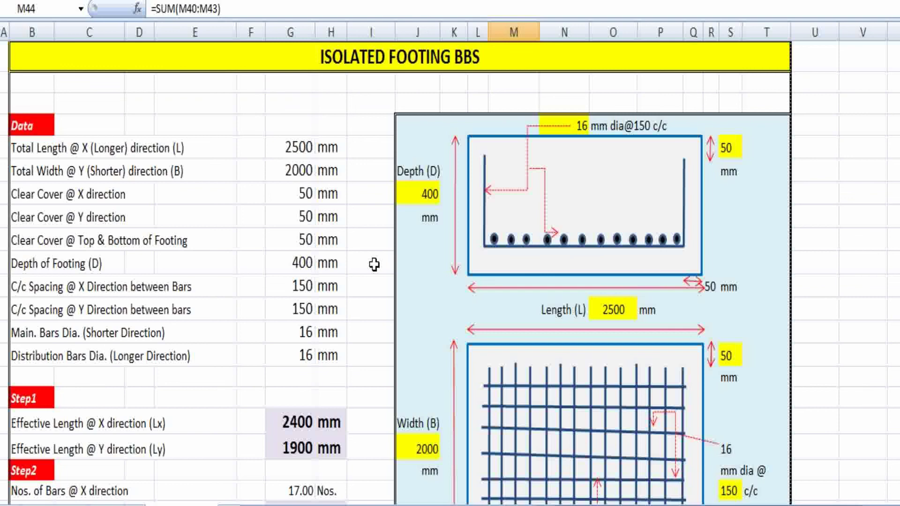
{"action": "scroll", "coordinate": [371, 264], "scroll_direction": "down", "scroll_amount": 10}
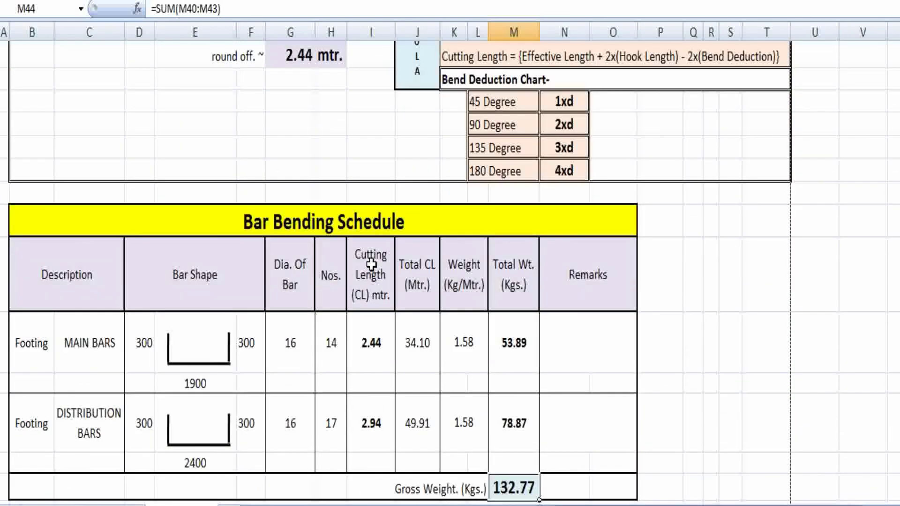
{"action": "scroll", "coordinate": [371, 264], "scroll_direction": "down", "scroll_amount": 3}
{"action": "scroll", "coordinate": [408, 326], "scroll_direction": "up", "scroll_amount": 6}
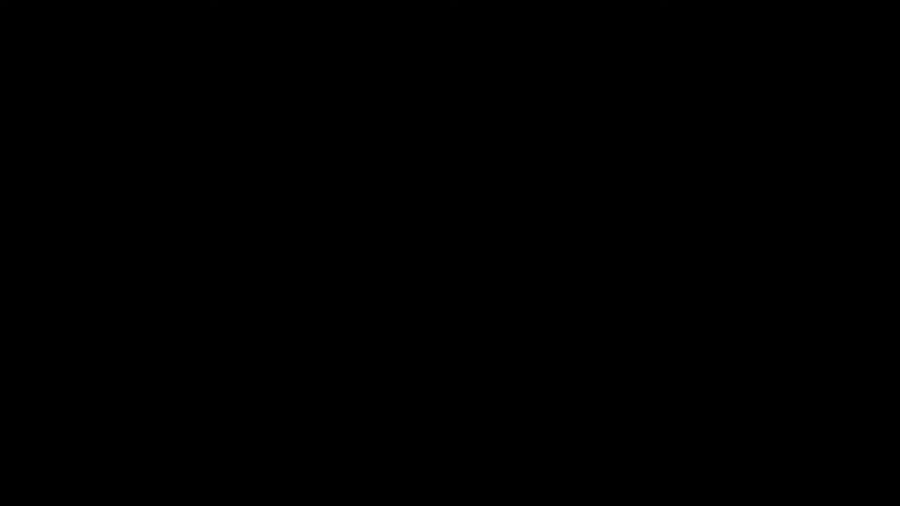